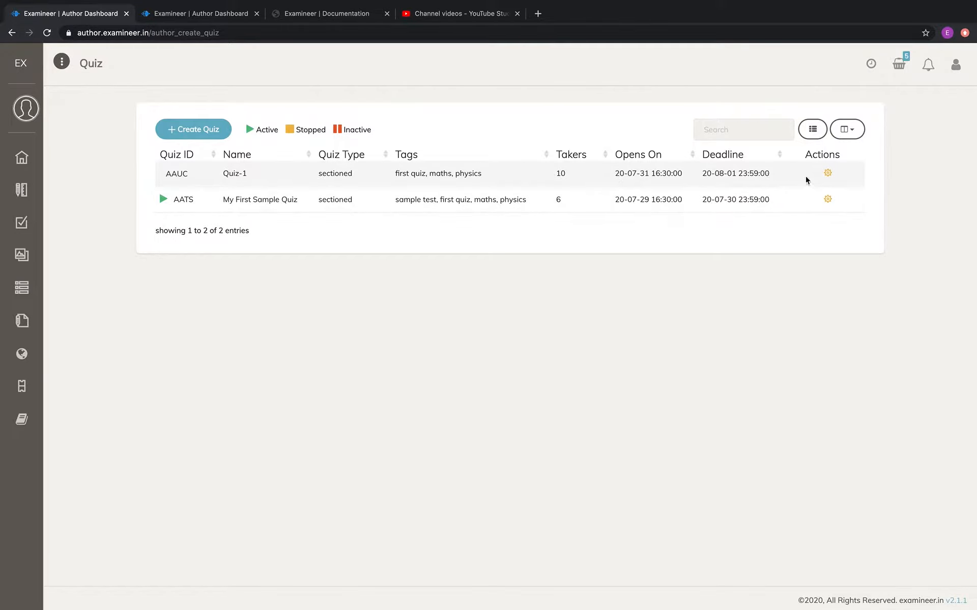
Open Quiz-1 (AAUC)'s settings: 30-minute duration, opening Jul 31 2020 16:30, deadline Aug 01 2020 23:59.
click(828, 174)
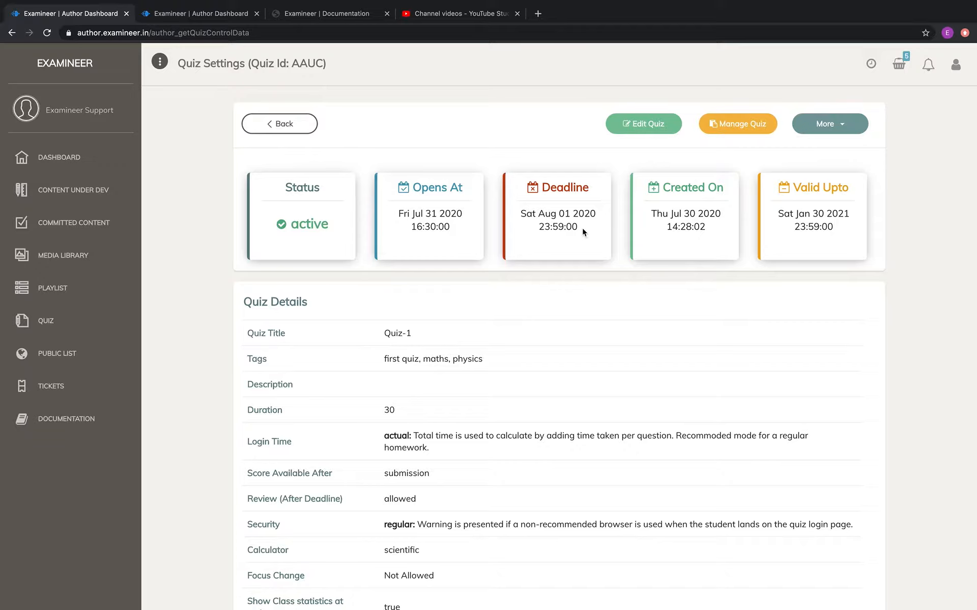
scroll(523, 364, down, 1)
scroll(522, 364, up, 1)
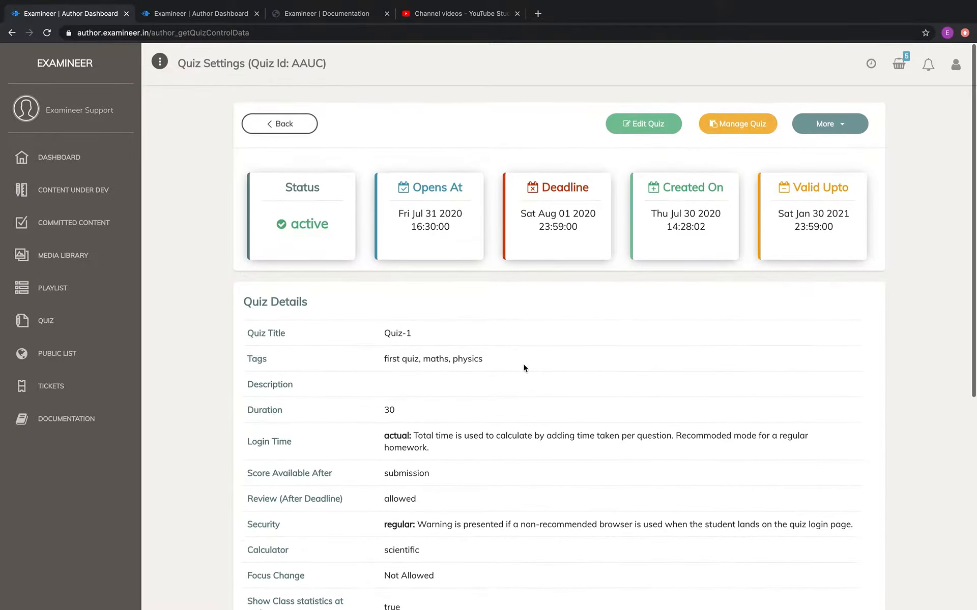
Enter Edit Quiz for Quiz-1 and go to its Title and Description fields on the Metadata tab.
click(650, 127)
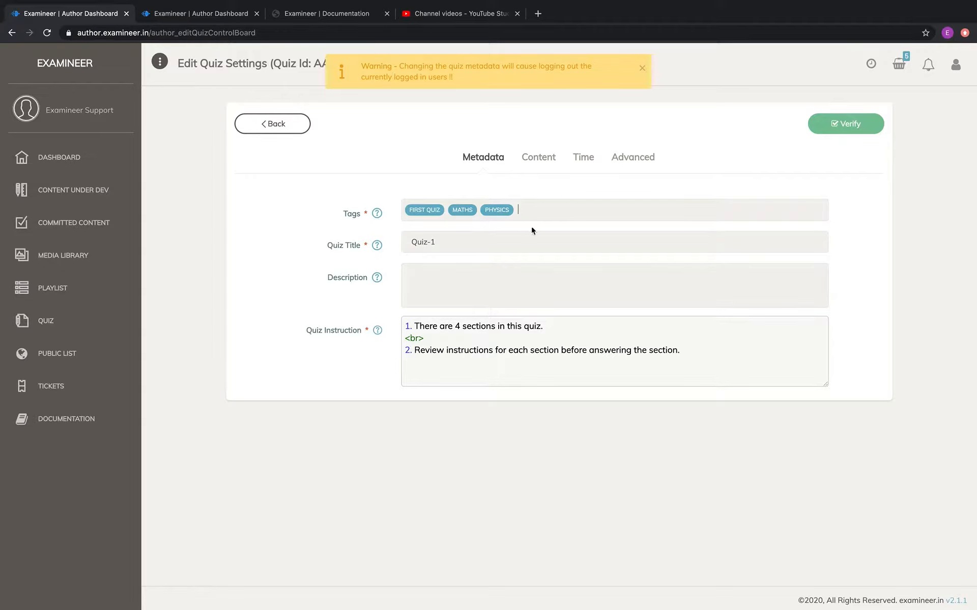
click(526, 245)
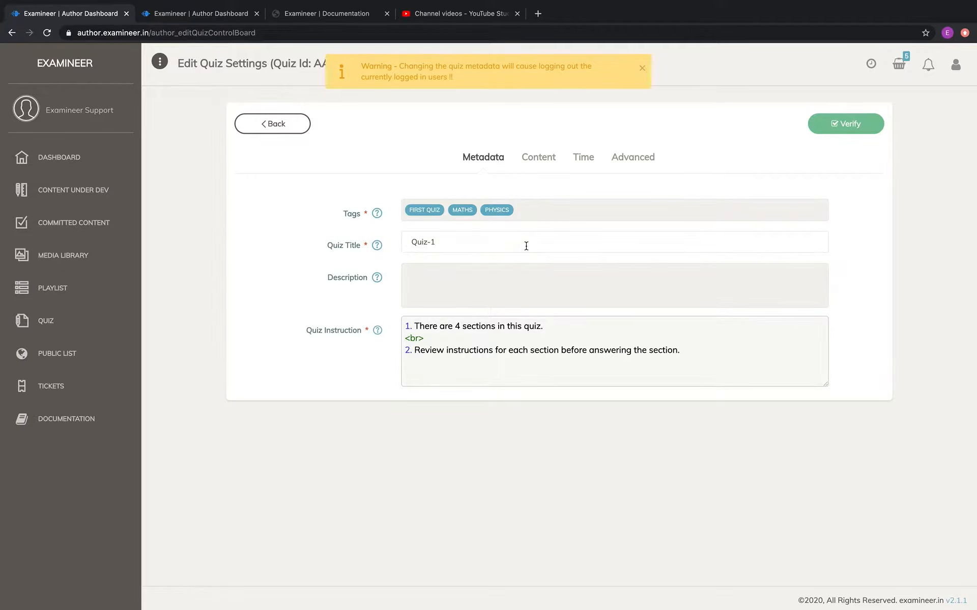
click(489, 286)
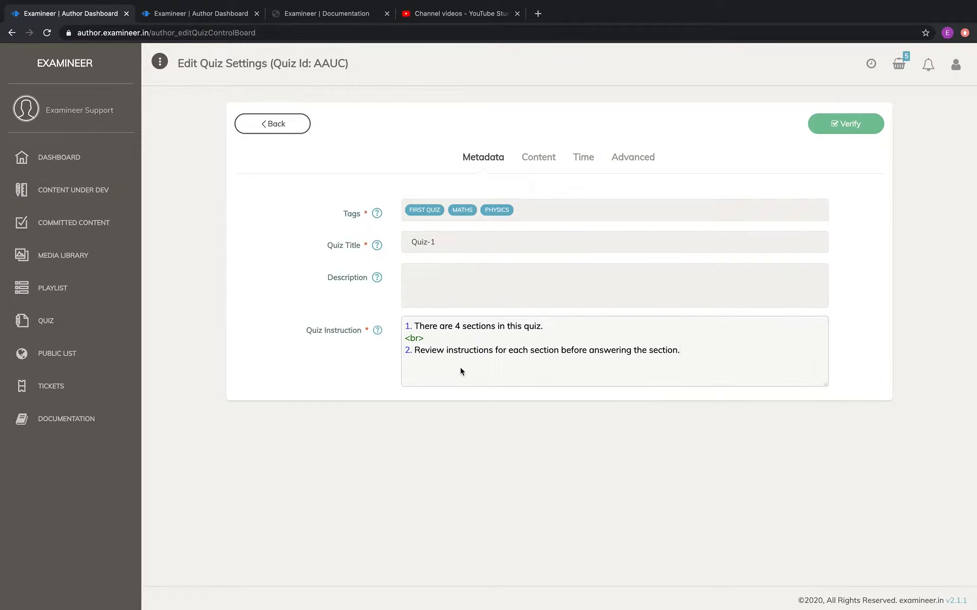
Review section grading on the Content tab, expanding Sections 2 and 3, then show the Time settings.
click(543, 163)
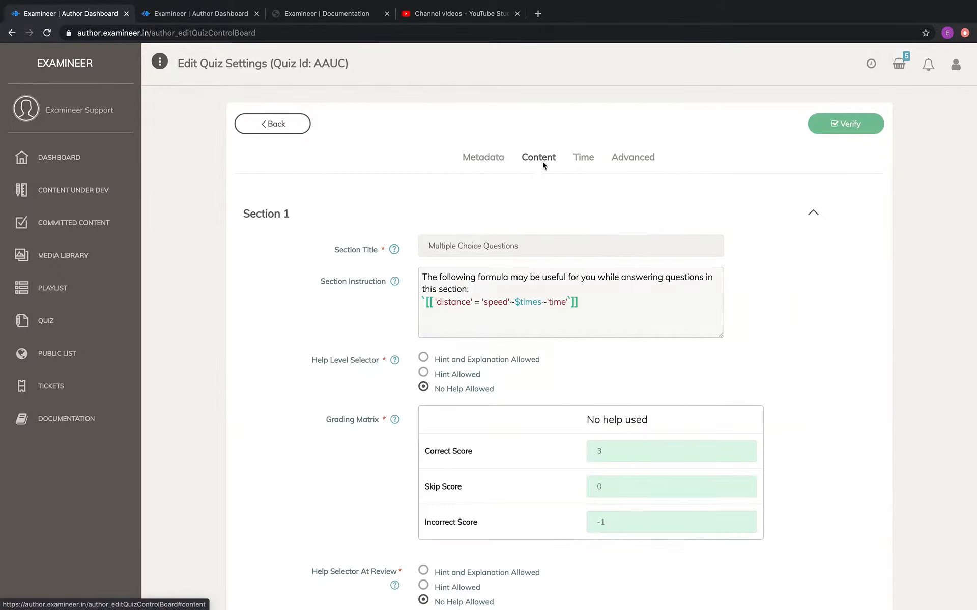
scroll(610, 216, down, 2)
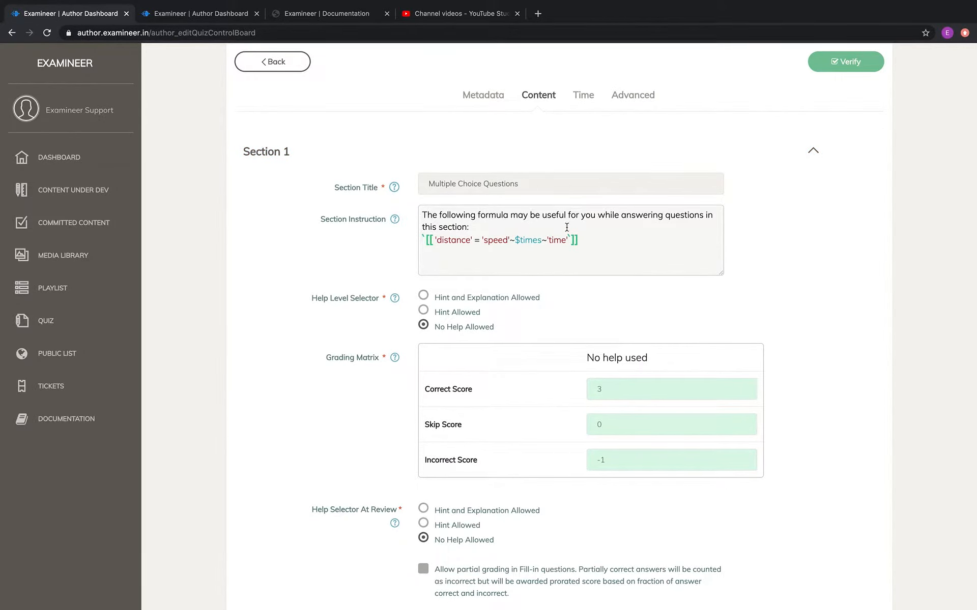
scroll(577, 264, down, 2)
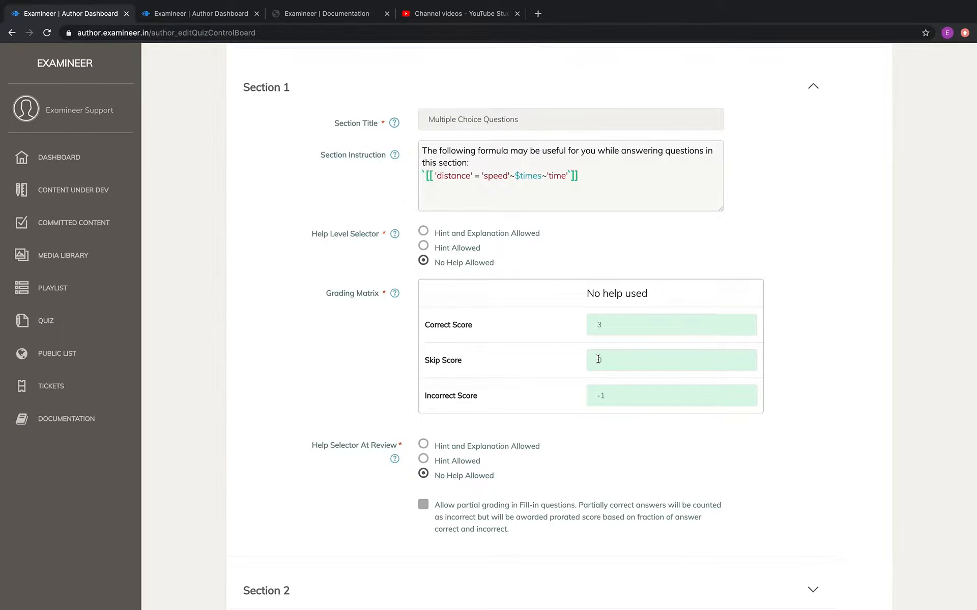
scroll(591, 346, down, 3)
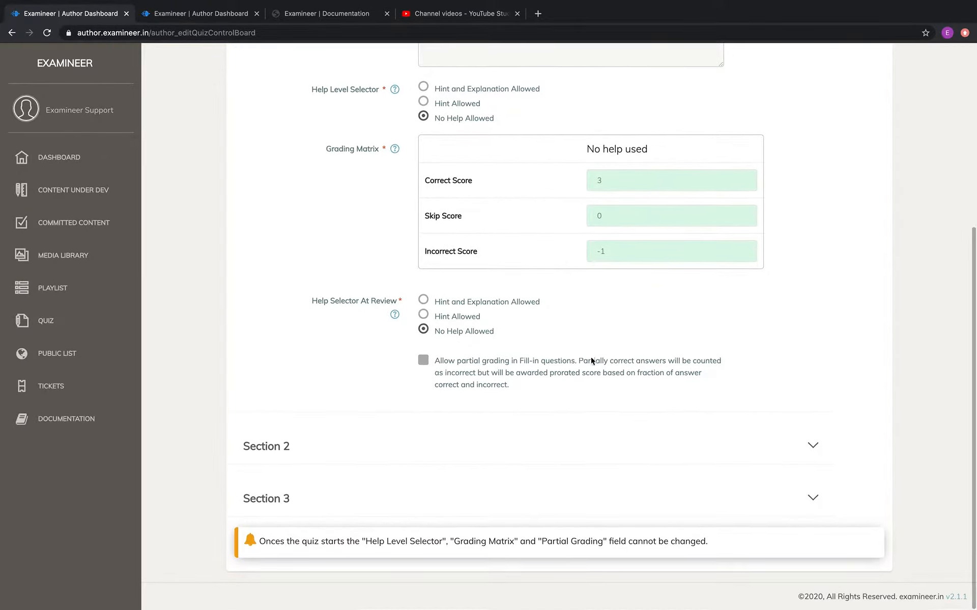
click(707, 437)
scroll(706, 437, down, 9)
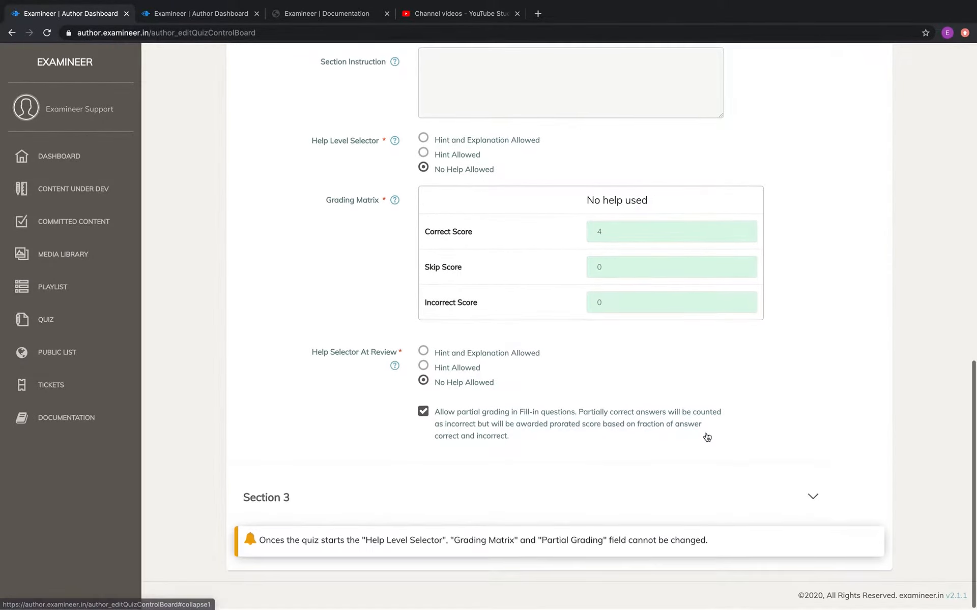
click(786, 504)
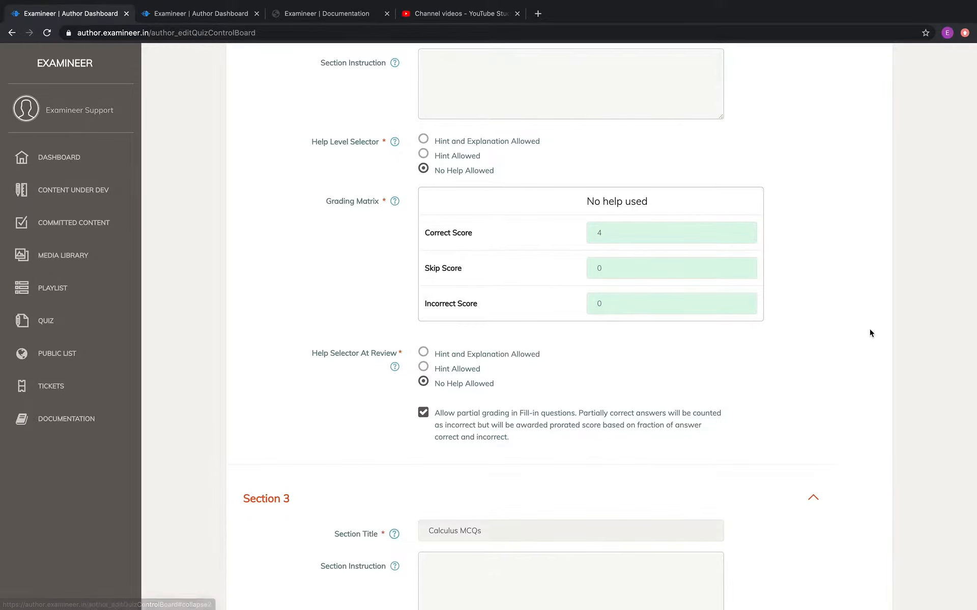
scroll(869, 329, down, 8)
scroll(869, 329, up, 20)
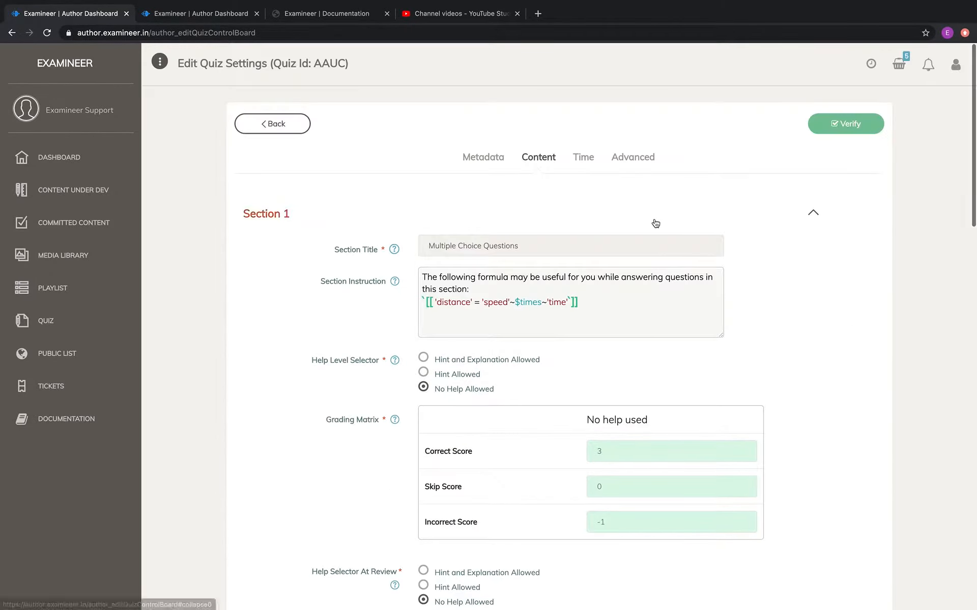
click(583, 160)
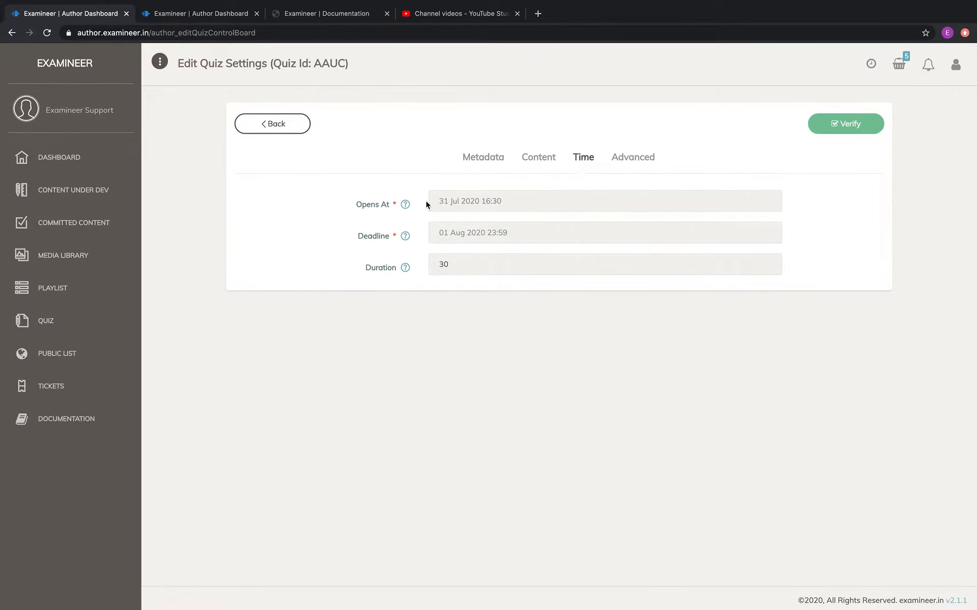
Change Quiz-1's opening time to 30 Jul 2020 15:30, then bring up the Advanced settings.
click(478, 207)
click(513, 298)
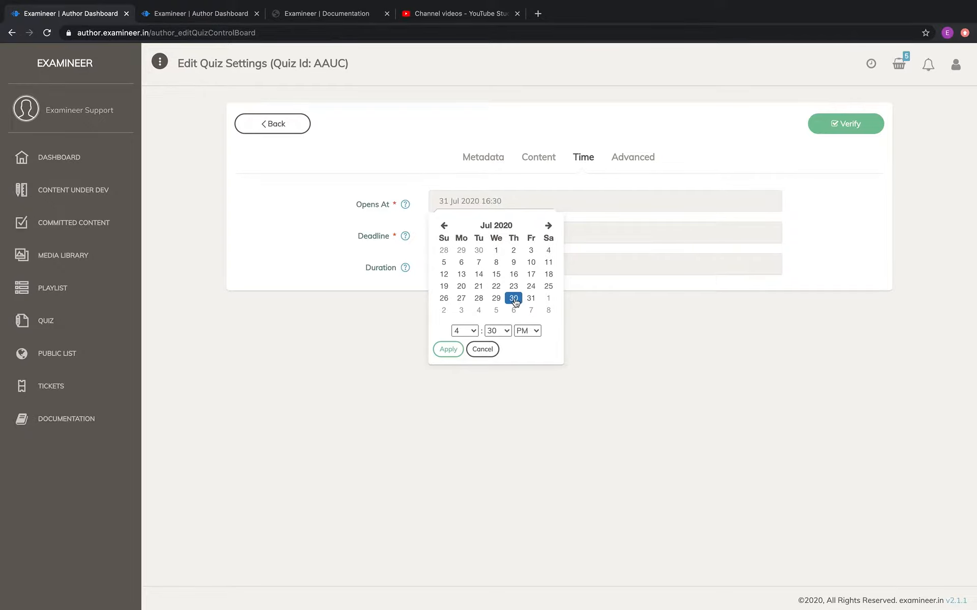
click(473, 332)
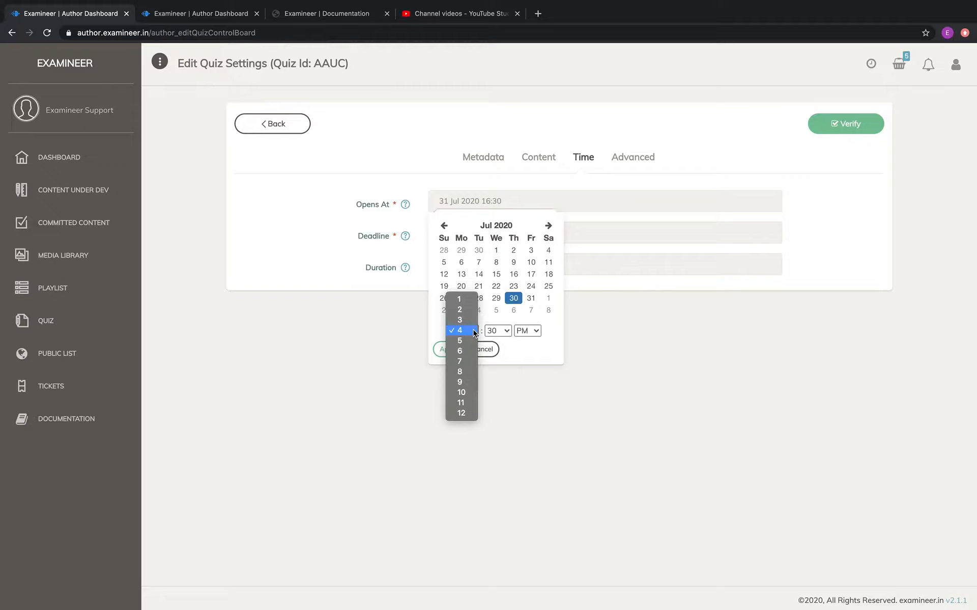
click(467, 319)
click(447, 351)
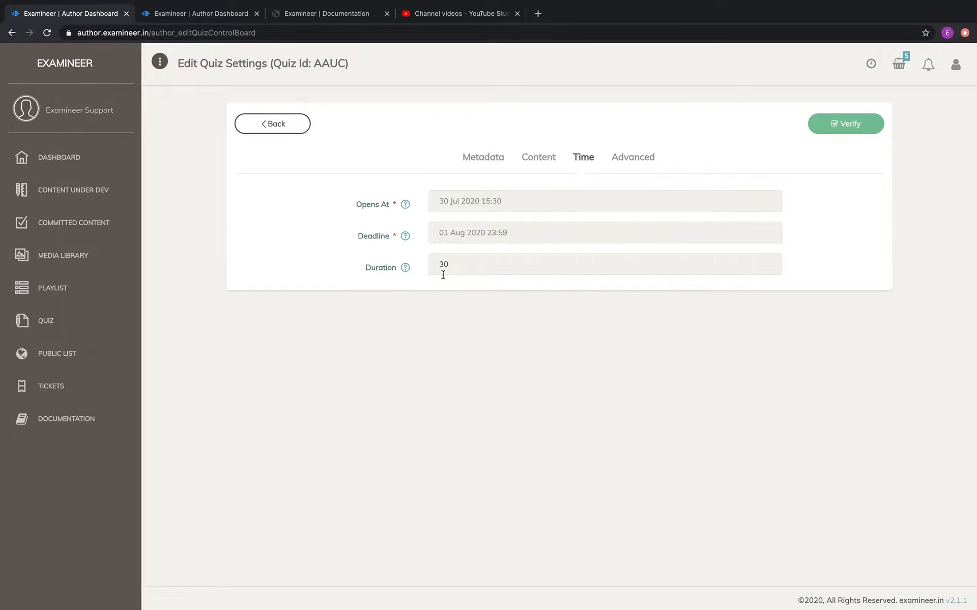
click(464, 265)
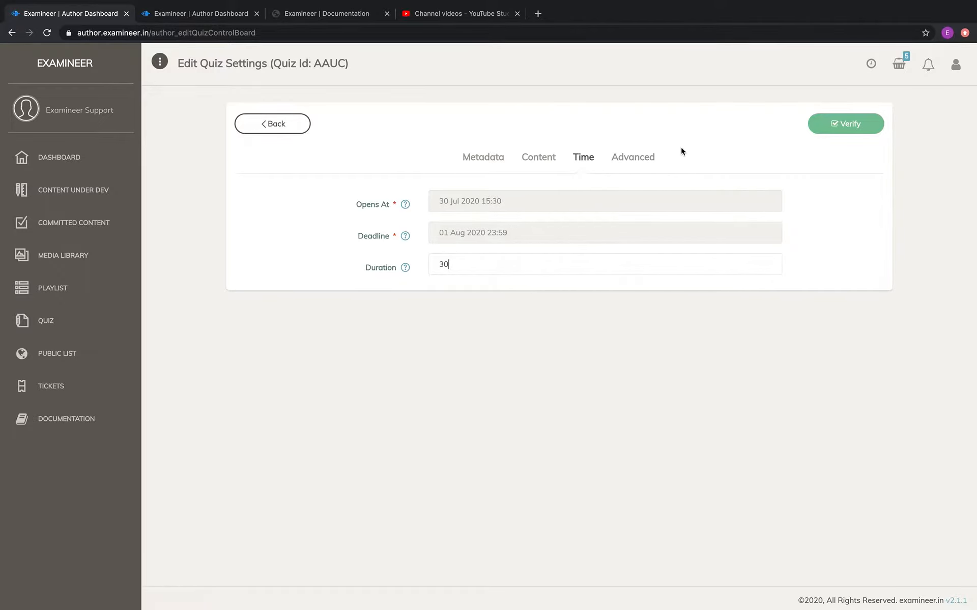
click(633, 158)
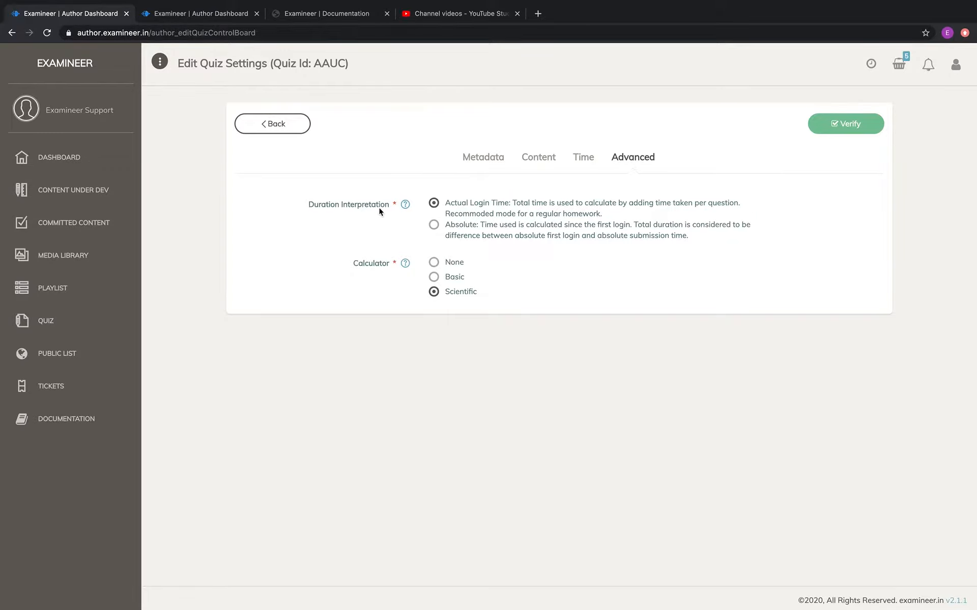
Set Duration Interpretation to Absolute and Calculator to None, then verify and confirm the changes.
click(454, 227)
click(434, 263)
click(849, 130)
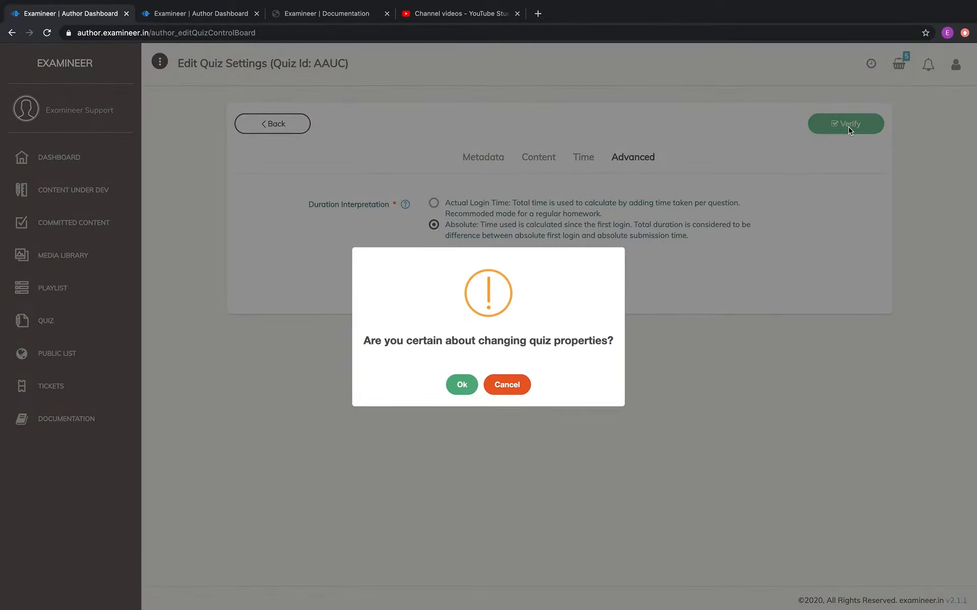
click(462, 385)
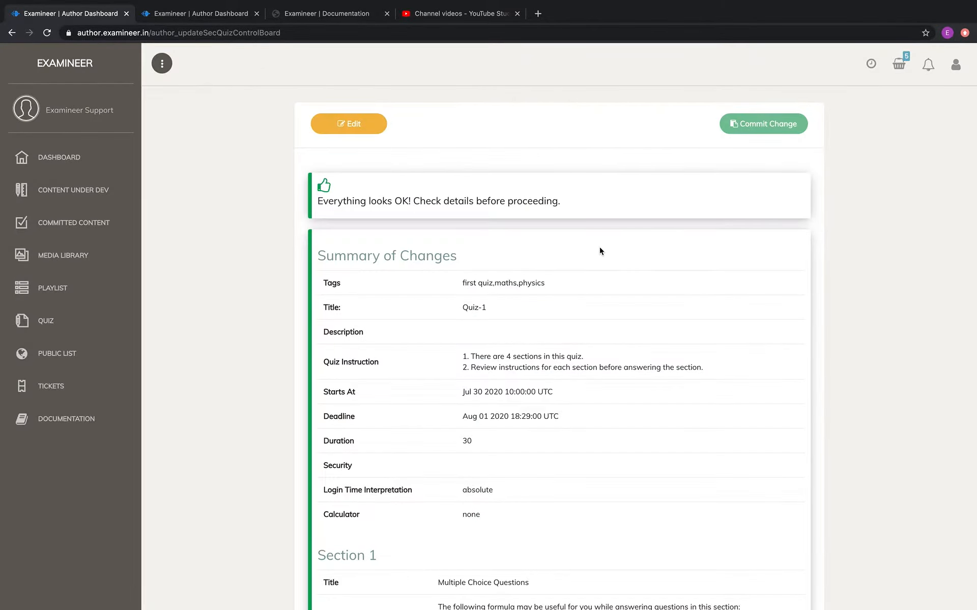
Look over the Summary of Changes and commit Quiz-1's updated settings.
scroll(588, 317, down, 3)
scroll(588, 317, down, 10)
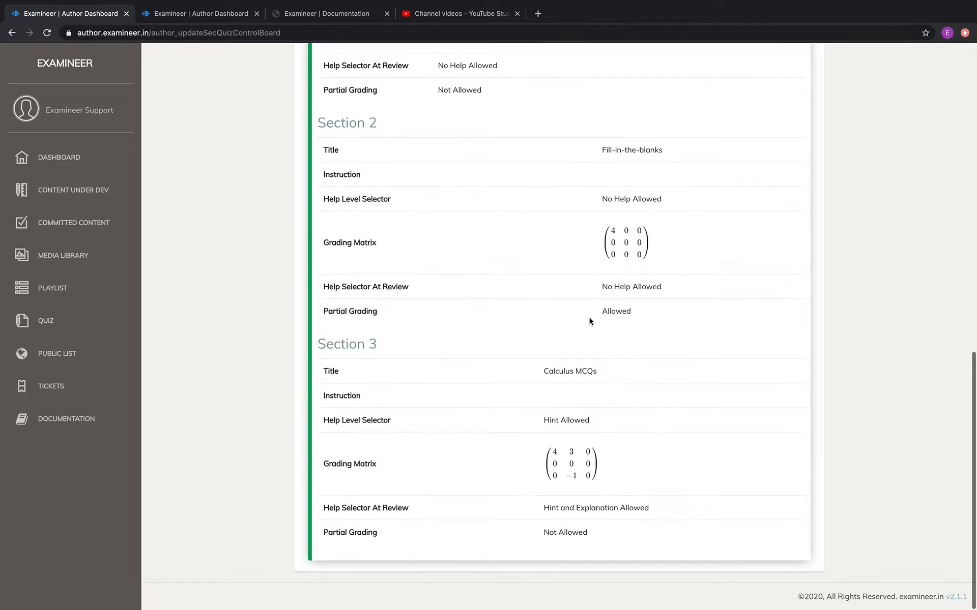
scroll(588, 316, up, 15)
click(764, 130)
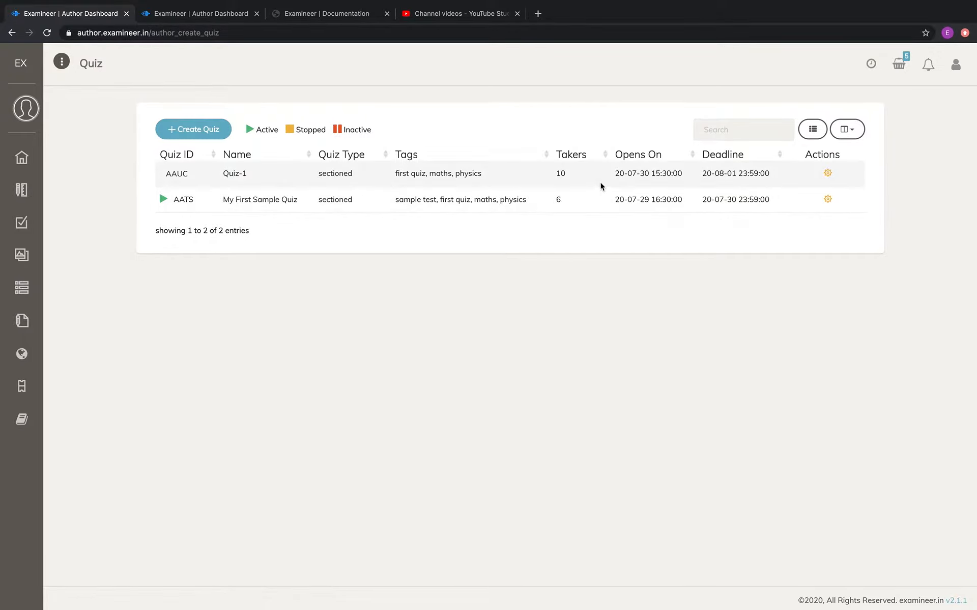
Reopen AAUC's settings to confirm absolute login time and no calculator, then go to Manage Quiz.
click(827, 173)
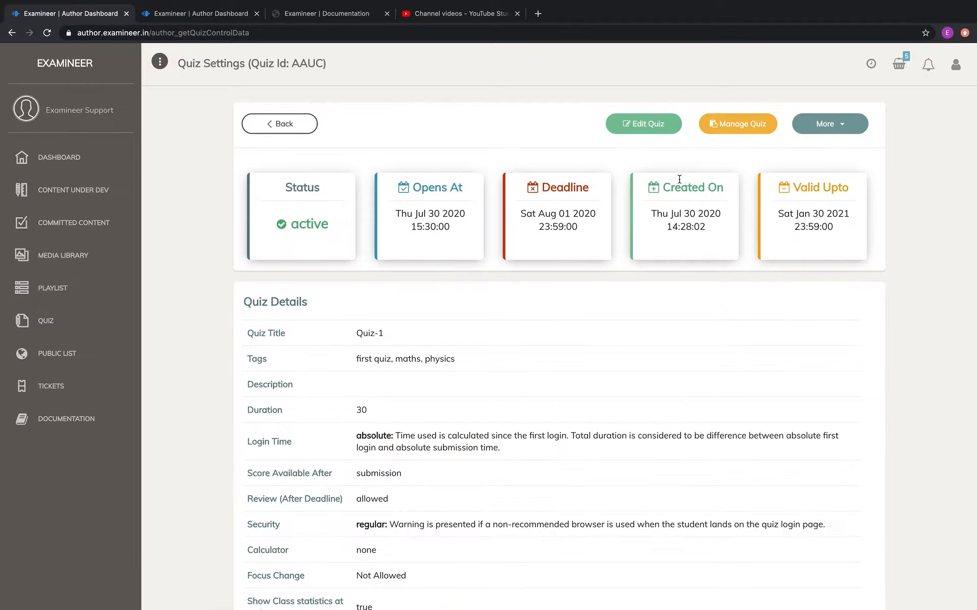
click(648, 129)
click(743, 124)
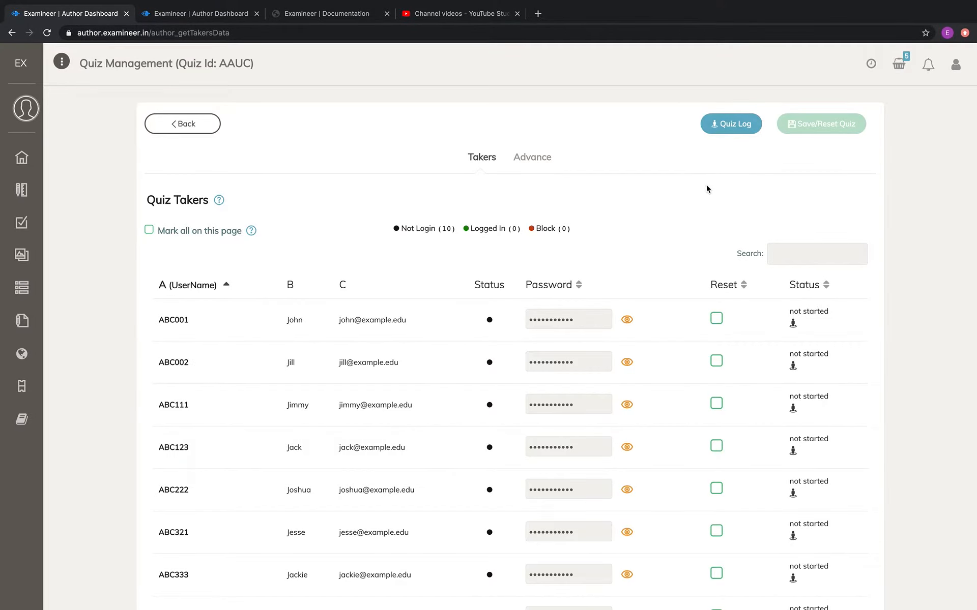
Scroll through the takers table to see all 10 quiz takers and their not-started status.
scroll(707, 185, down, 1)
scroll(707, 186, down, 1)
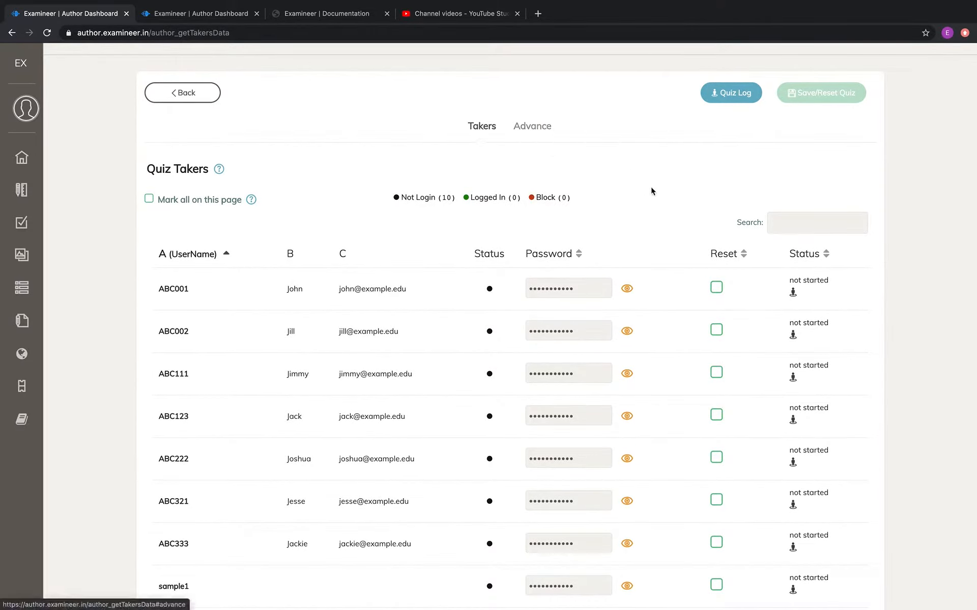
scroll(663, 192, down, 3)
scroll(662, 192, up, 1)
scroll(663, 192, down, 5)
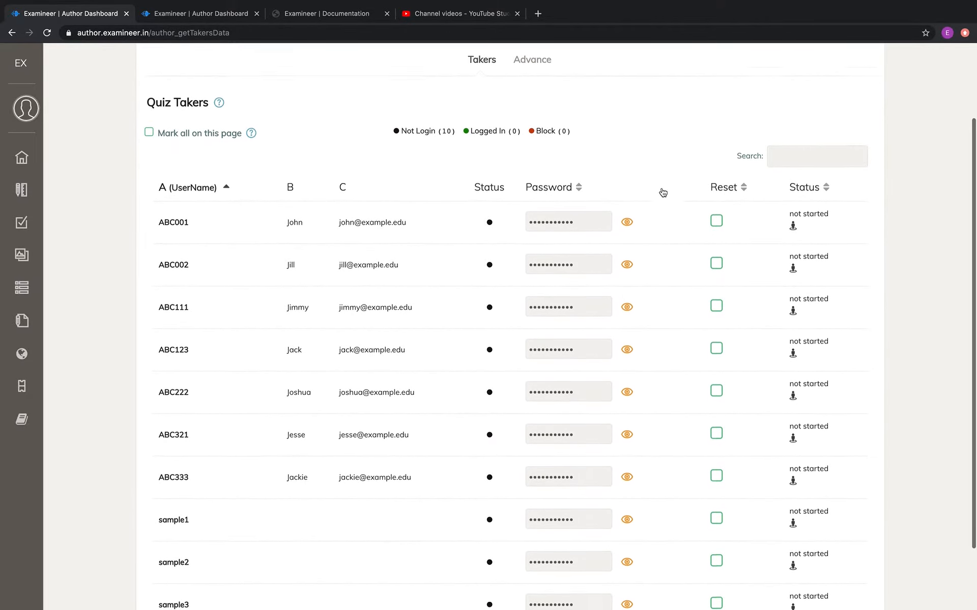
scroll(663, 192, up, 2)
scroll(663, 192, down, 2)
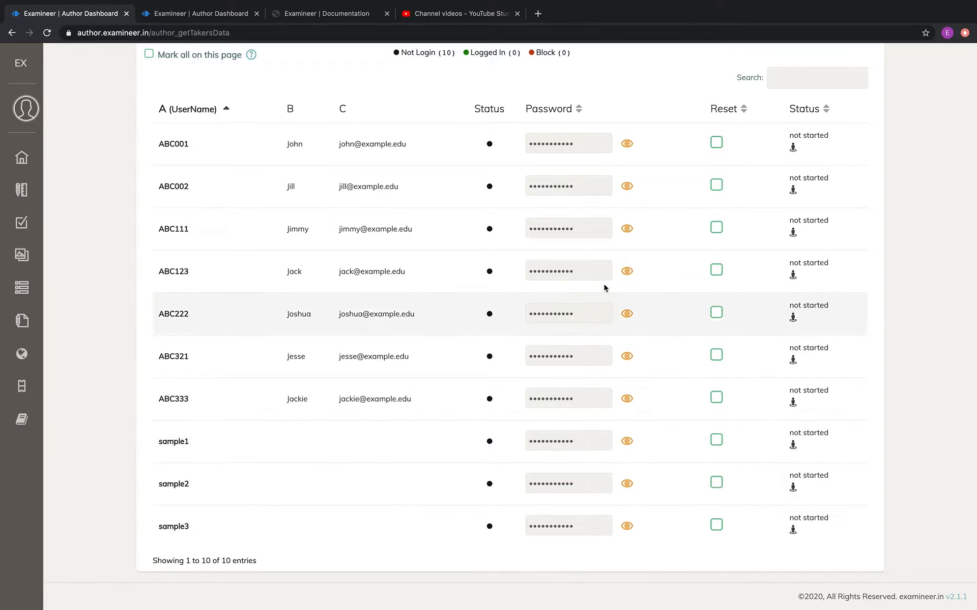
Reveal sample1's password and try replacing it with a manually typed password.
click(628, 442)
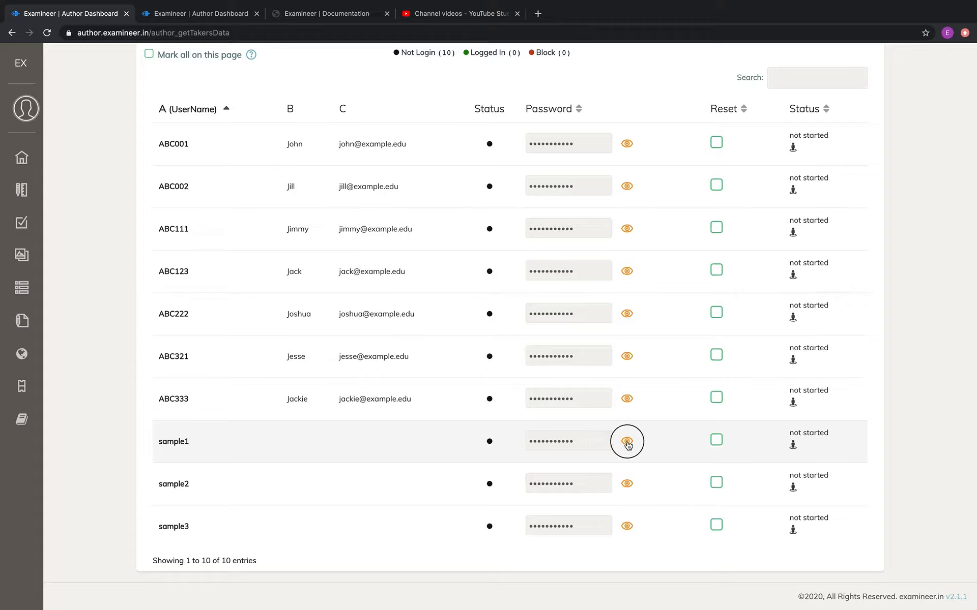
drag(577, 441, 517, 441)
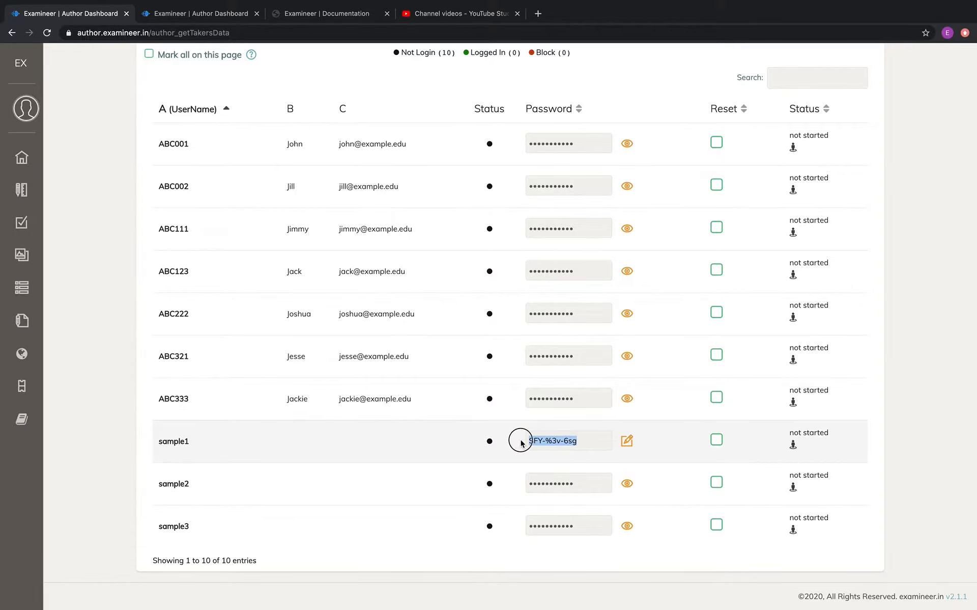
click(627, 442)
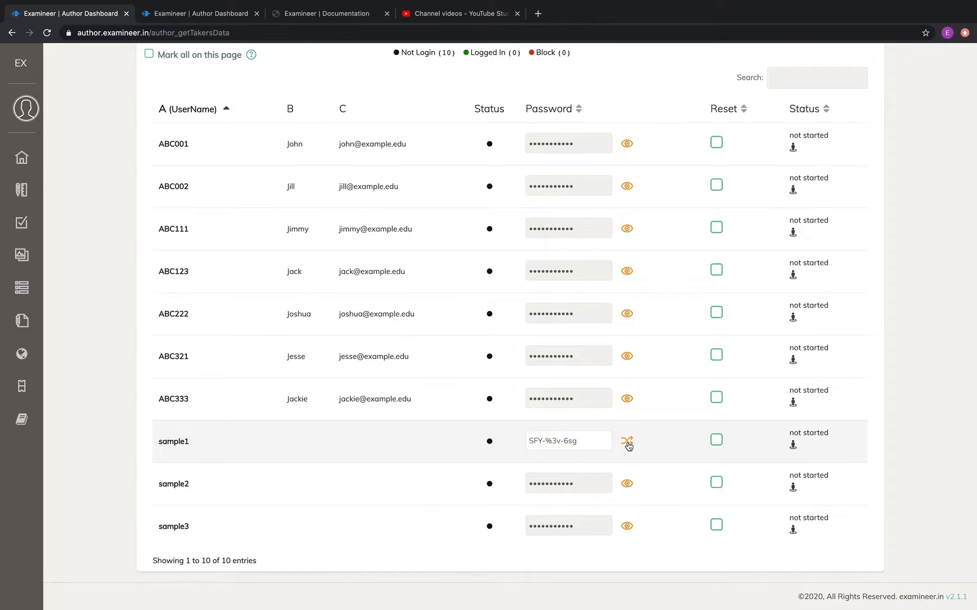
triple_click(600, 440)
text(helloworld)
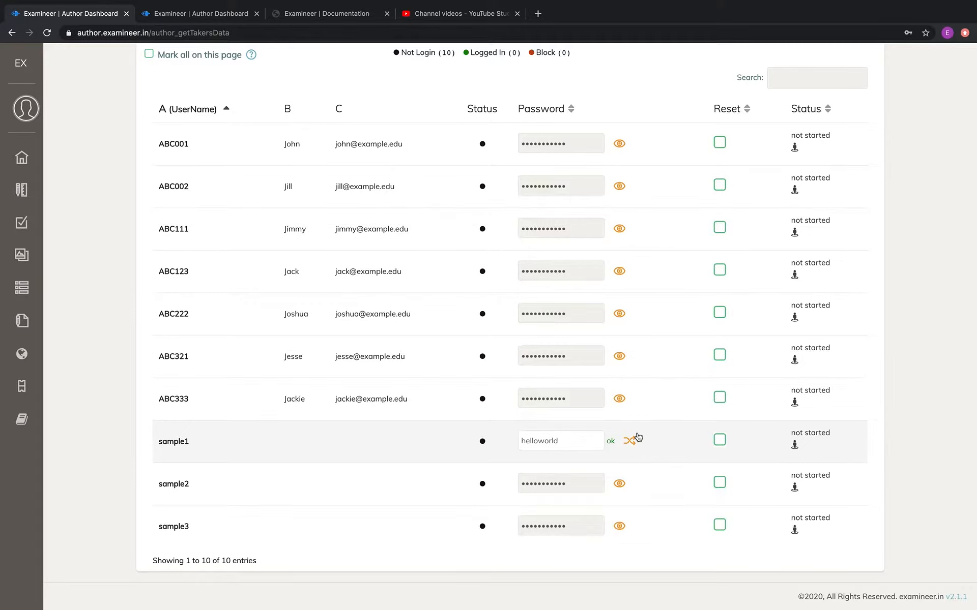
scroll(639, 437, up, 4)
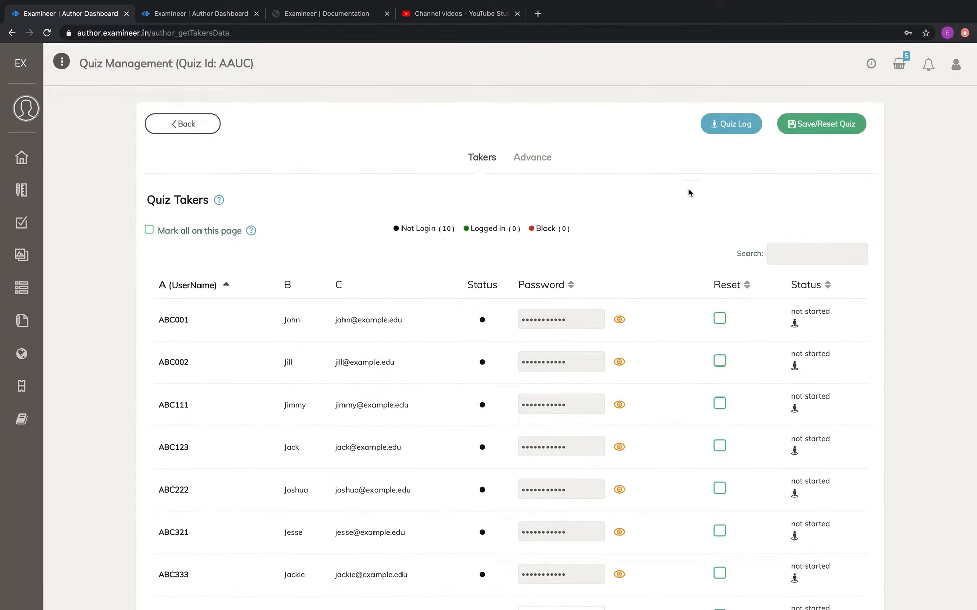
scroll(660, 203, down, 4)
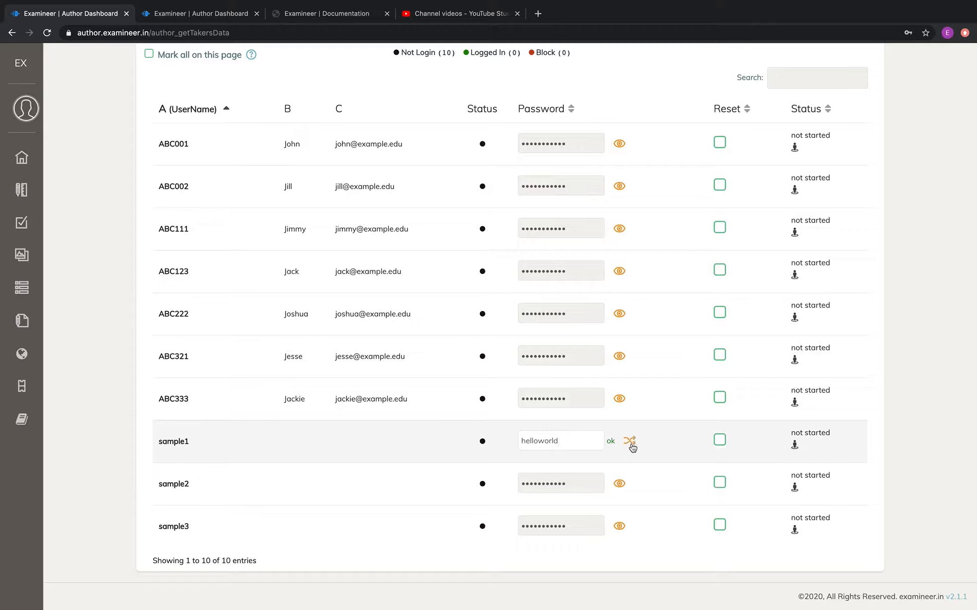
Regenerate sample1's password randomly several times with the shuffle icon.
click(632, 445)
click(632, 446)
click(632, 446)
click(632, 446)
click(632, 445)
click(632, 445)
click(631, 446)
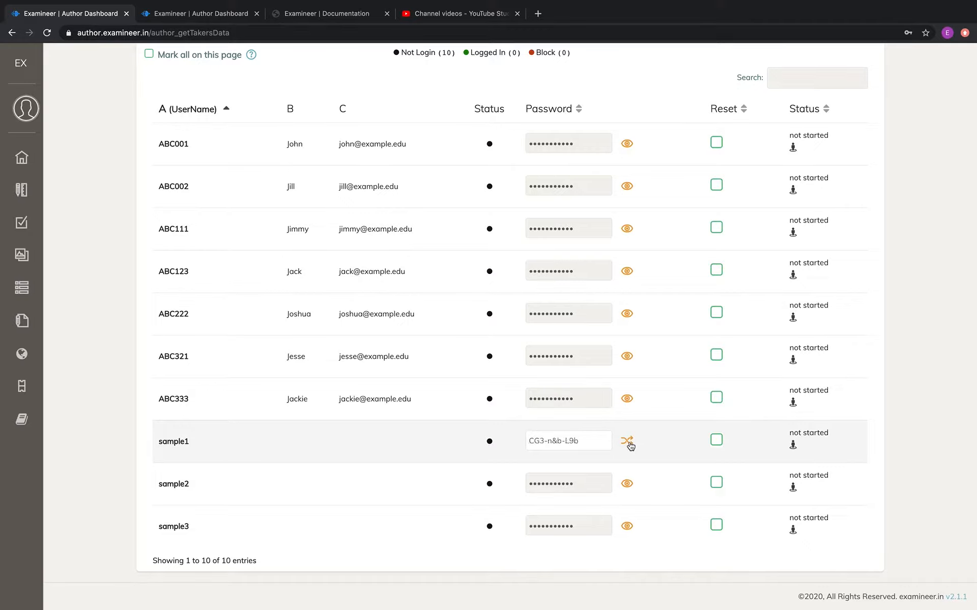
click(631, 446)
click(631, 446)
Save the password change with Save/Reset Quiz and confirm it.
scroll(639, 444, up, 5)
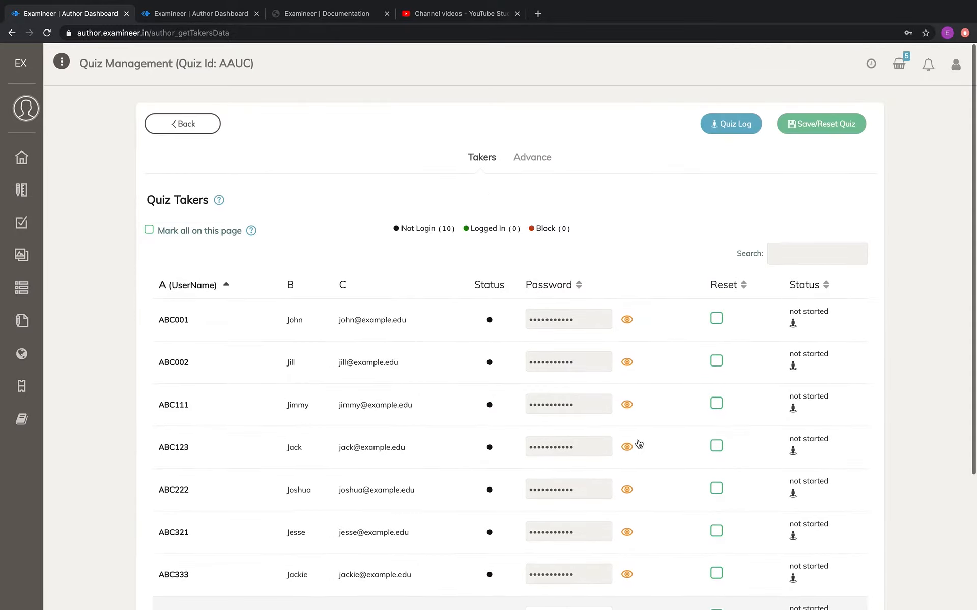
click(822, 124)
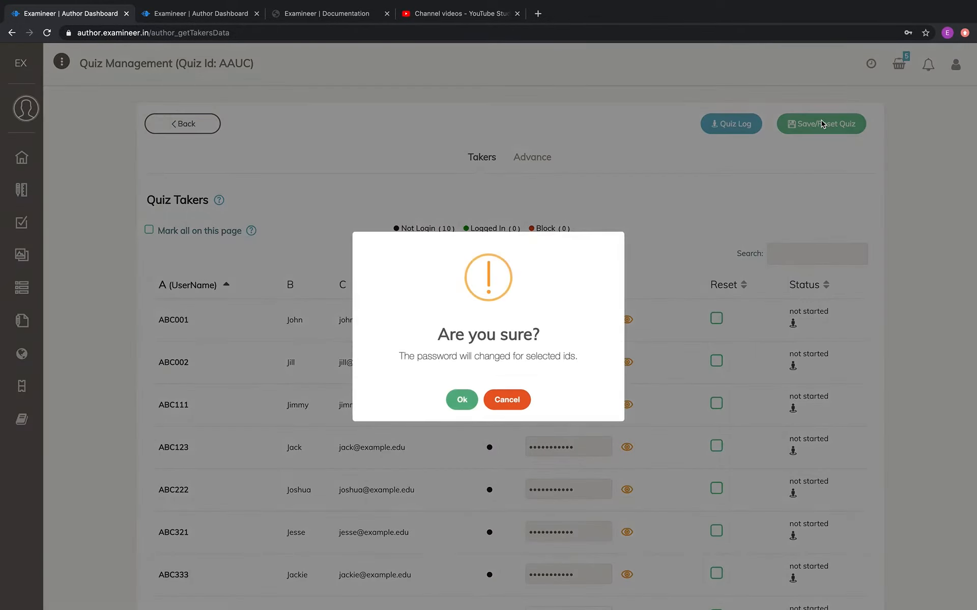
click(462, 401)
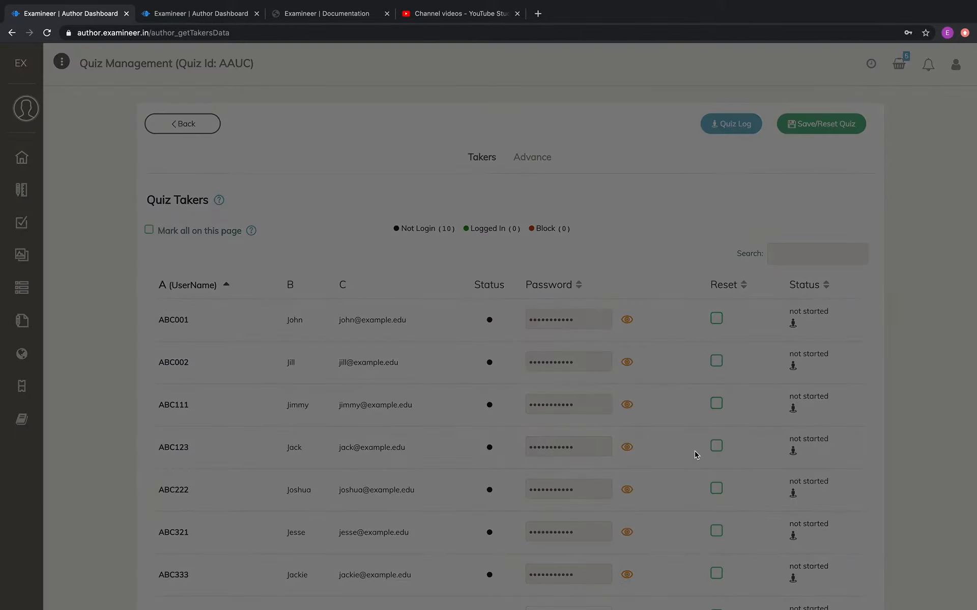
Dismiss the result message, then tick and untick sample1's Reset box.
click(720, 73)
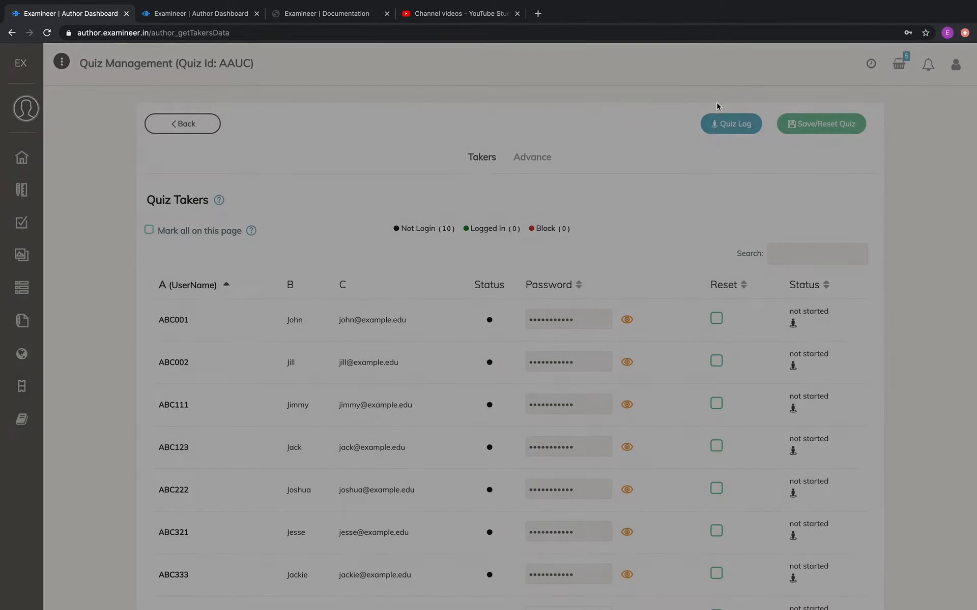
scroll(678, 345, down, 4)
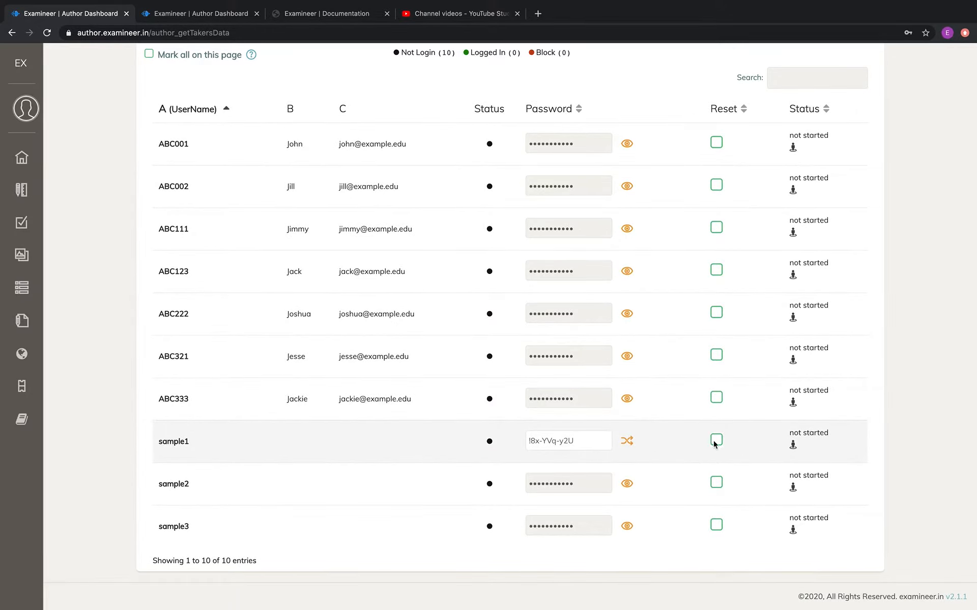
click(716, 440)
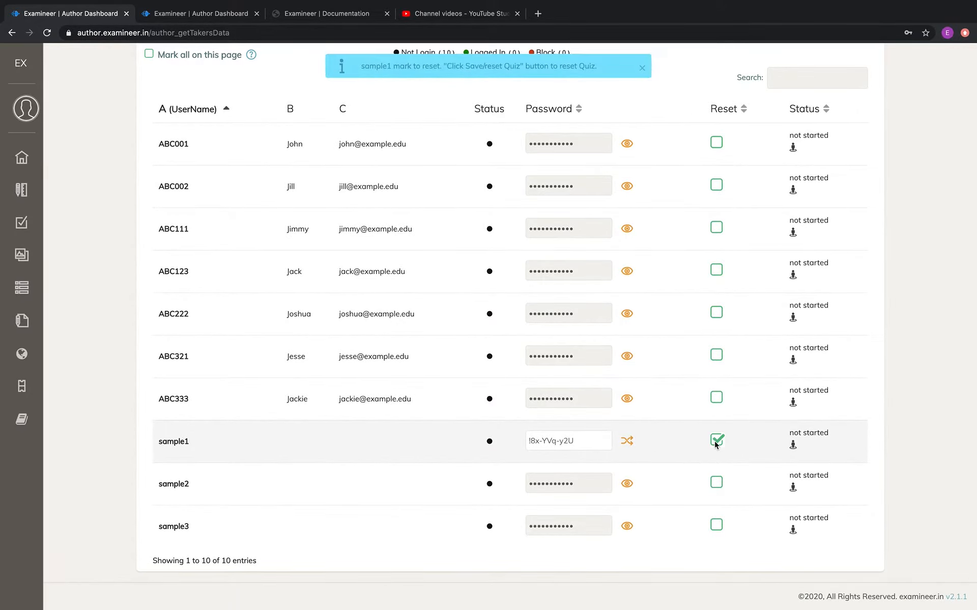
scroll(722, 422, up, 5)
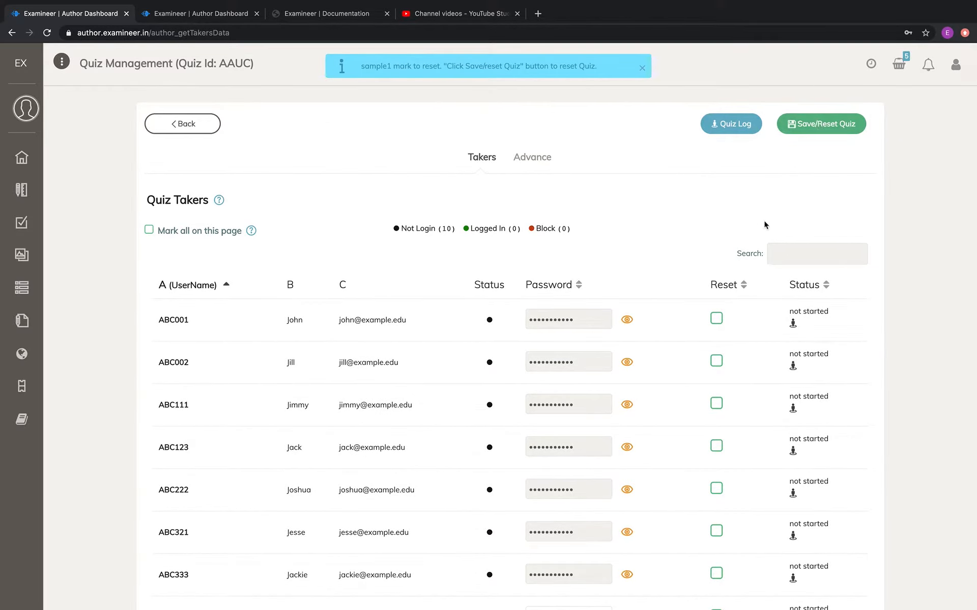
scroll(678, 291, down, 1)
scroll(678, 290, down, 3)
click(716, 440)
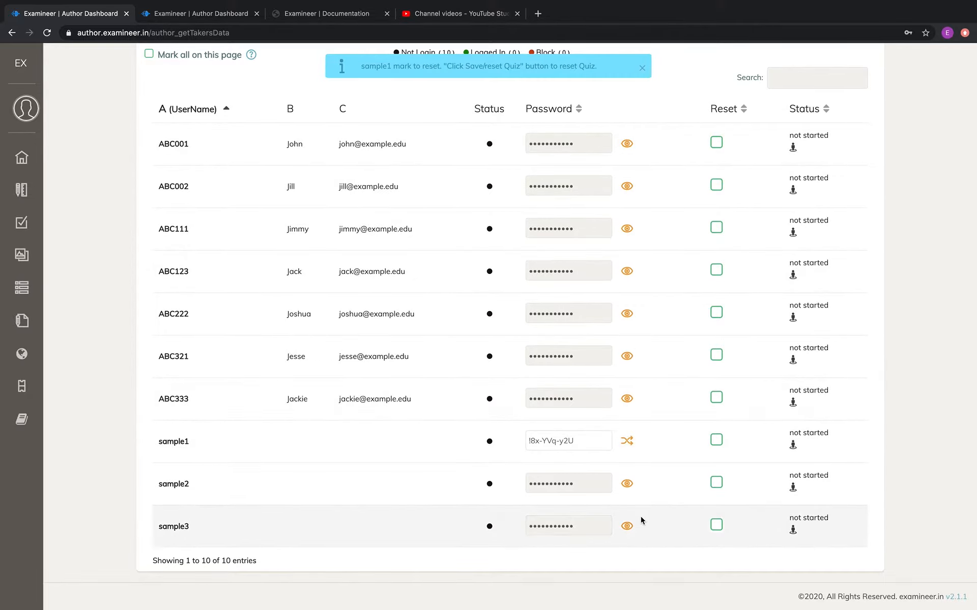
Generate new random passwords for sample2 and sample3.
click(630, 487)
click(630, 488)
click(630, 488)
click(630, 487)
click(632, 532)
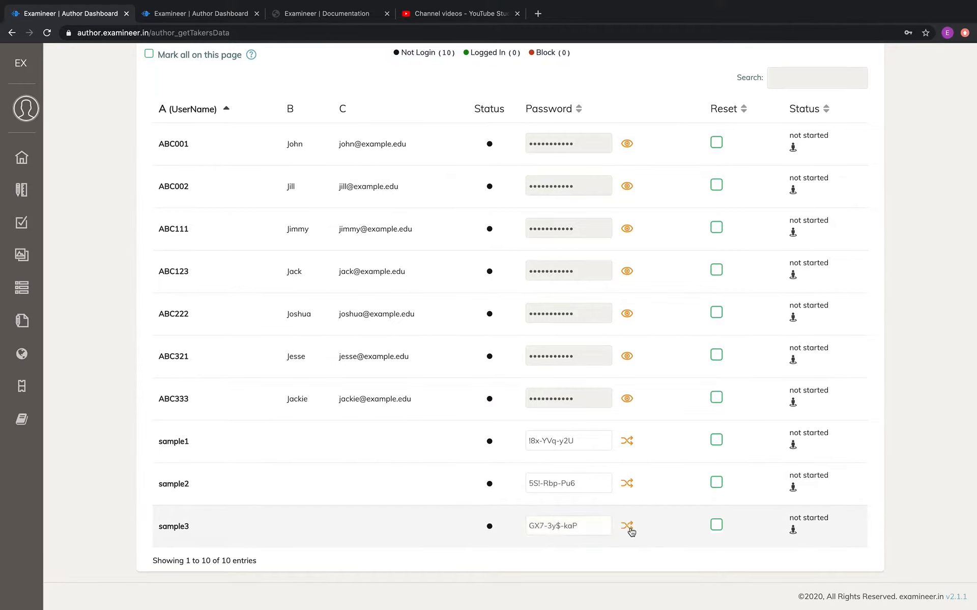
click(630, 532)
Reveal ABC001's password and regenerate it randomly twice.
scroll(667, 340, up, 4)
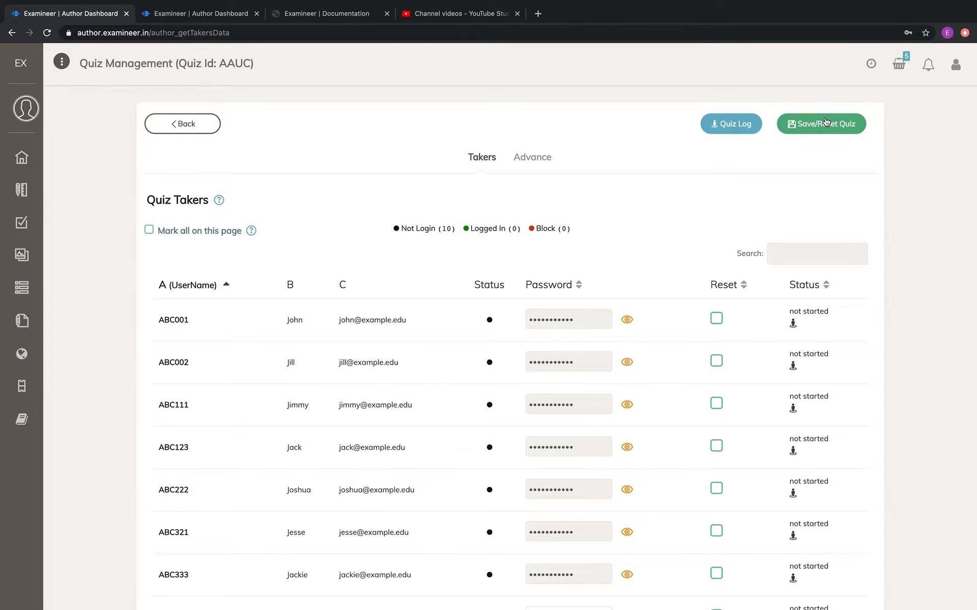
scroll(732, 191, down, 3)
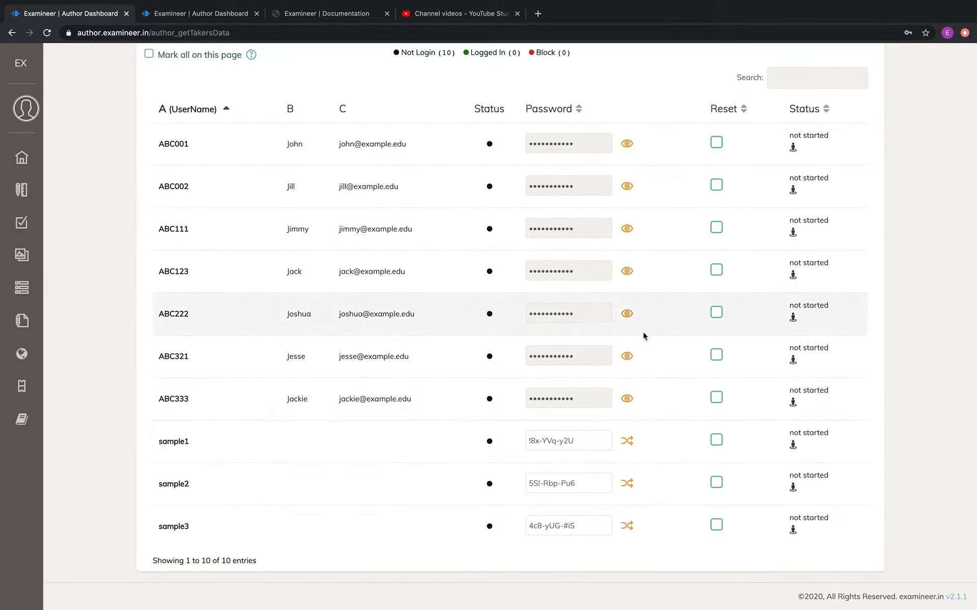
click(631, 145)
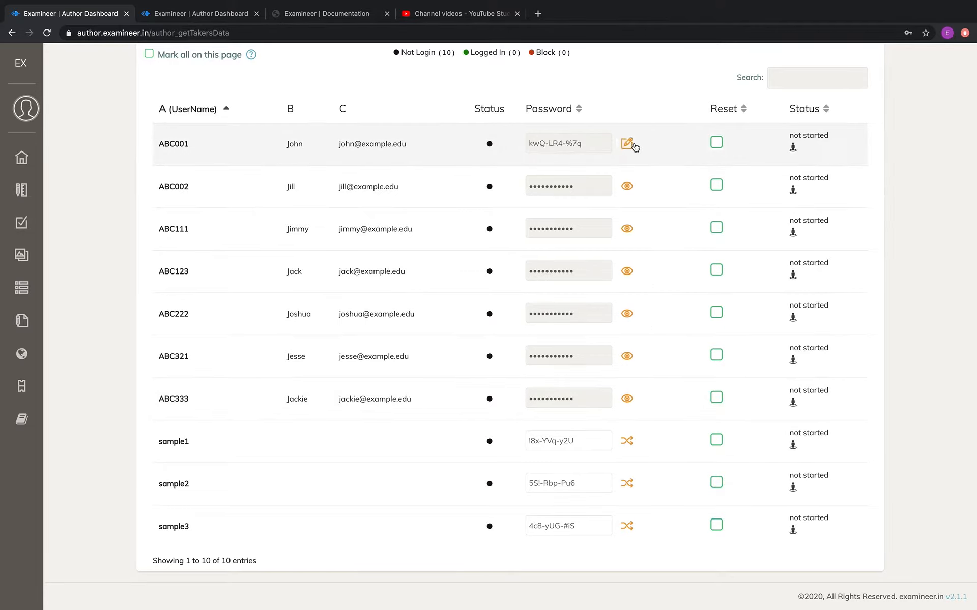
click(634, 147)
click(634, 146)
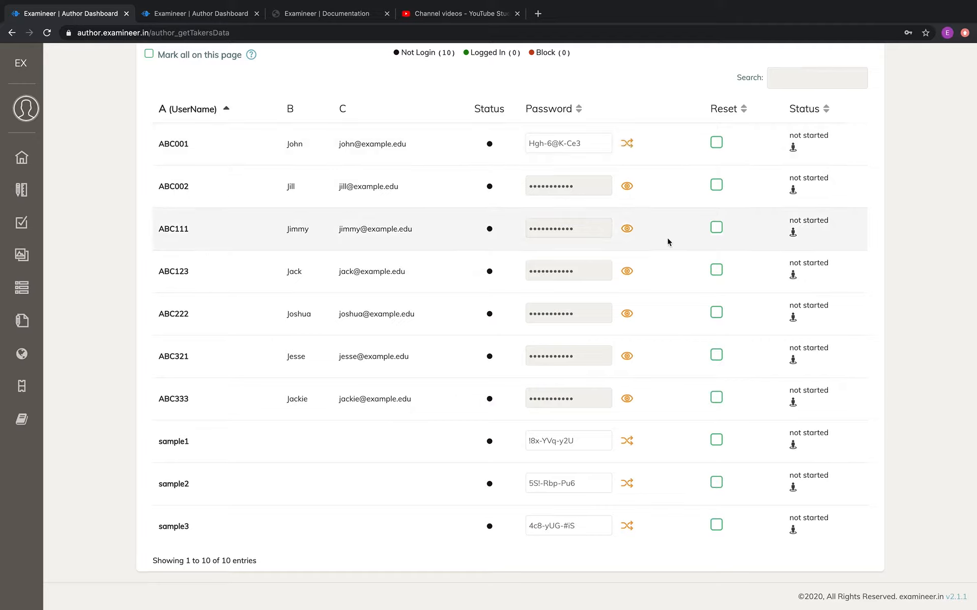
scroll(668, 242, up, 2)
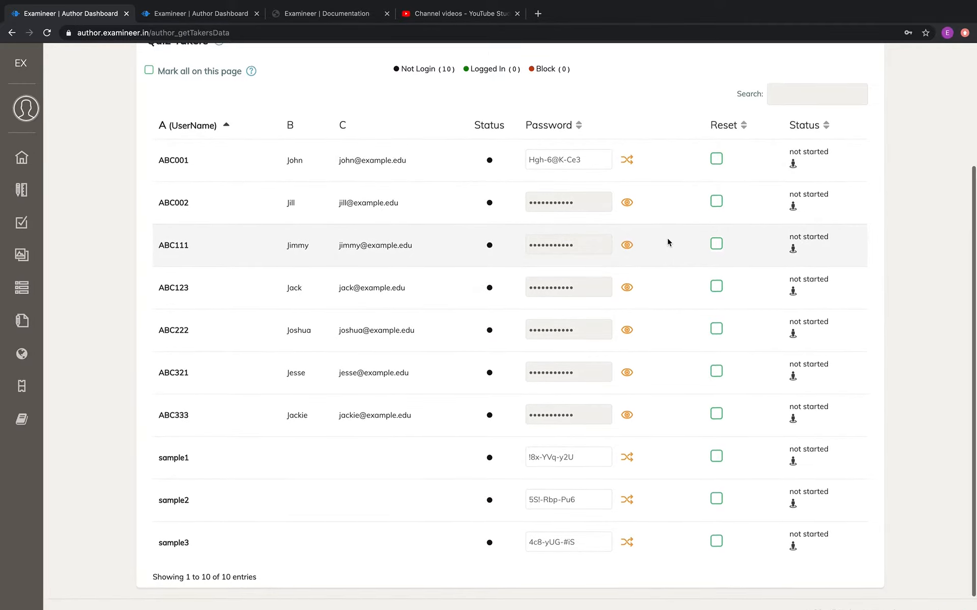
scroll(668, 242, down, 1)
scroll(668, 242, up, 4)
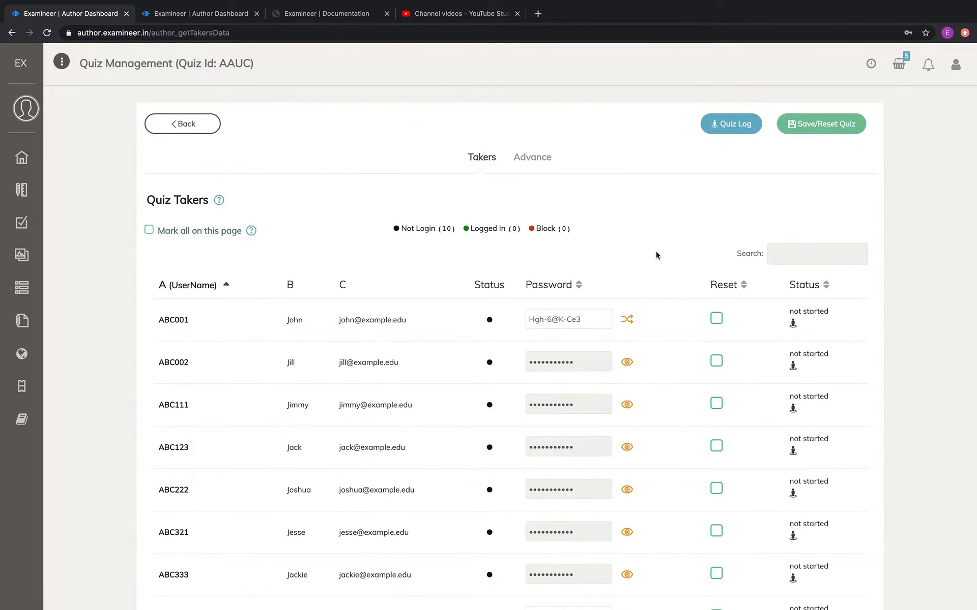
Reload the quiz takers list to discard unsaved password edits, then reveal sample1's saved password.
key(super+r)
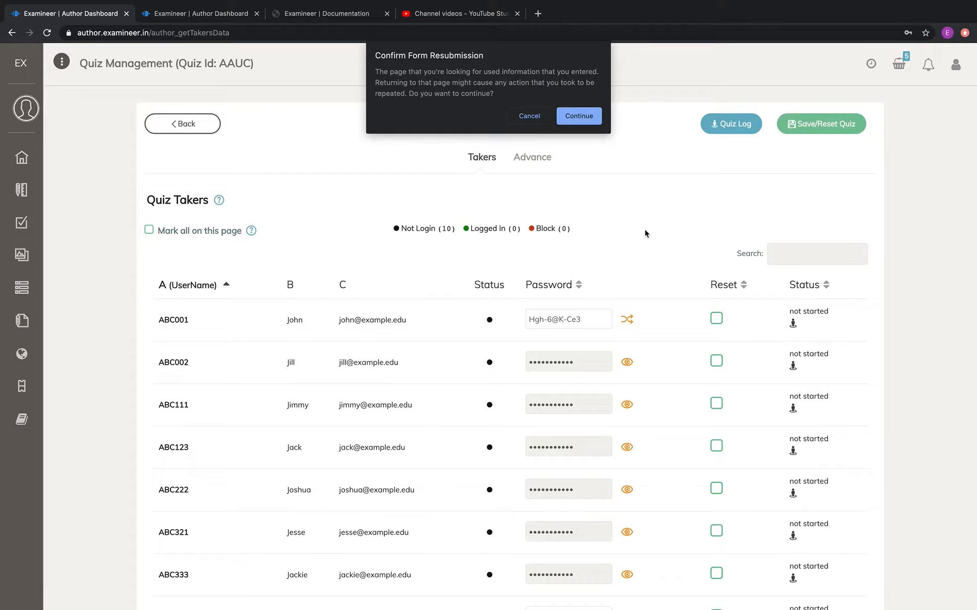
click(584, 116)
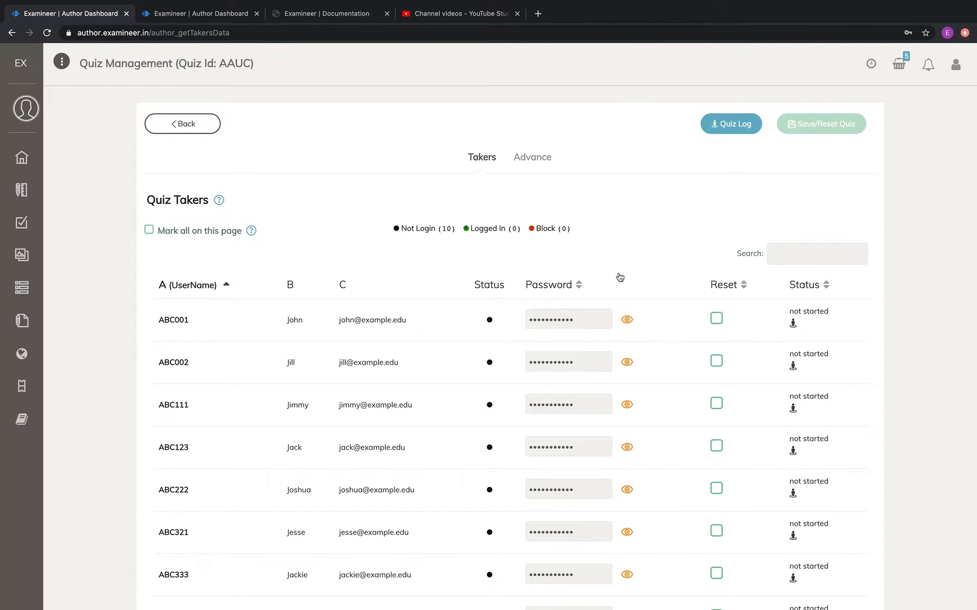
scroll(620, 277, down, 5)
click(628, 442)
scroll(662, 331, up, 2)
scroll(661, 330, down, 2)
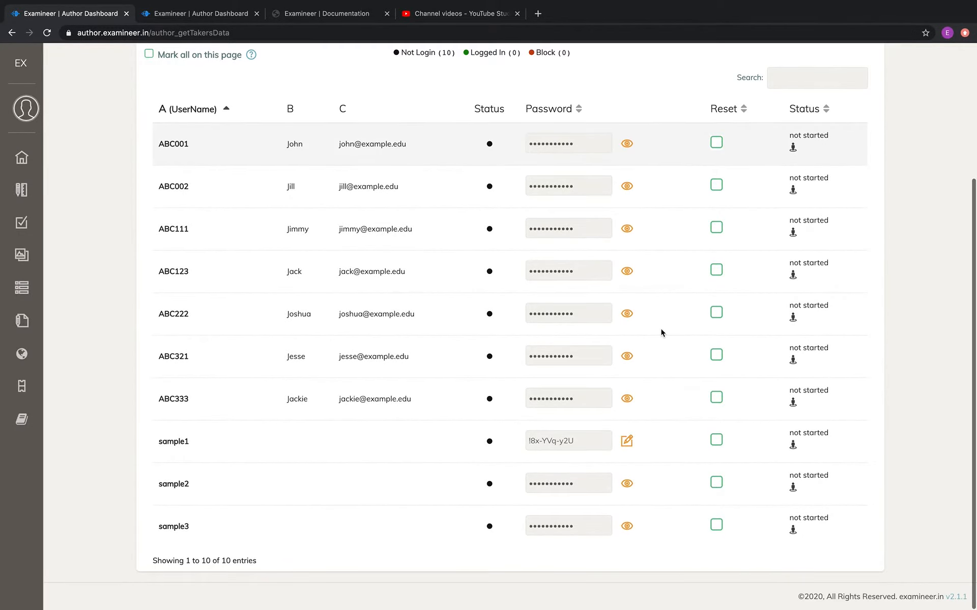
scroll(672, 377, up, 2)
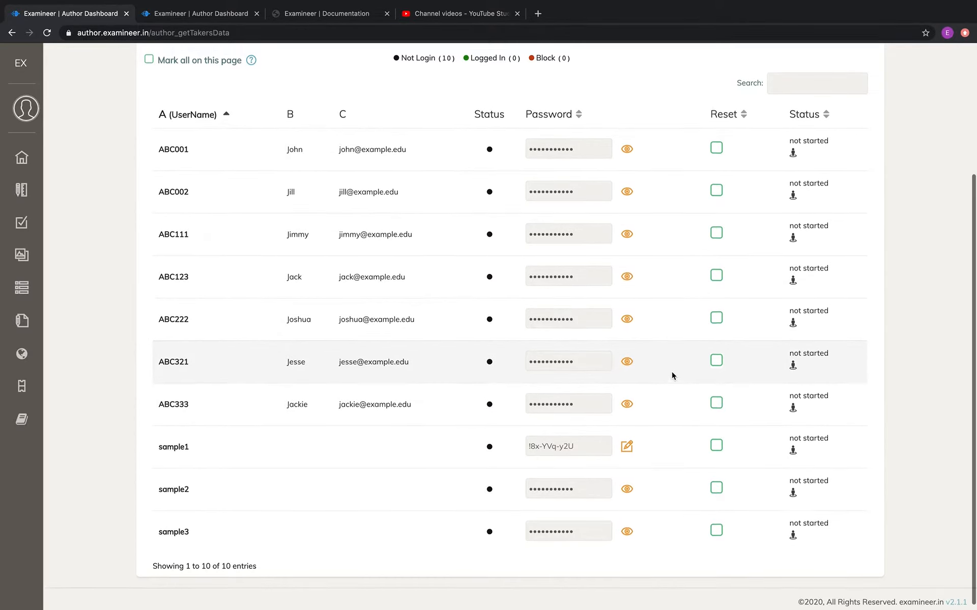
scroll(672, 375, up, 3)
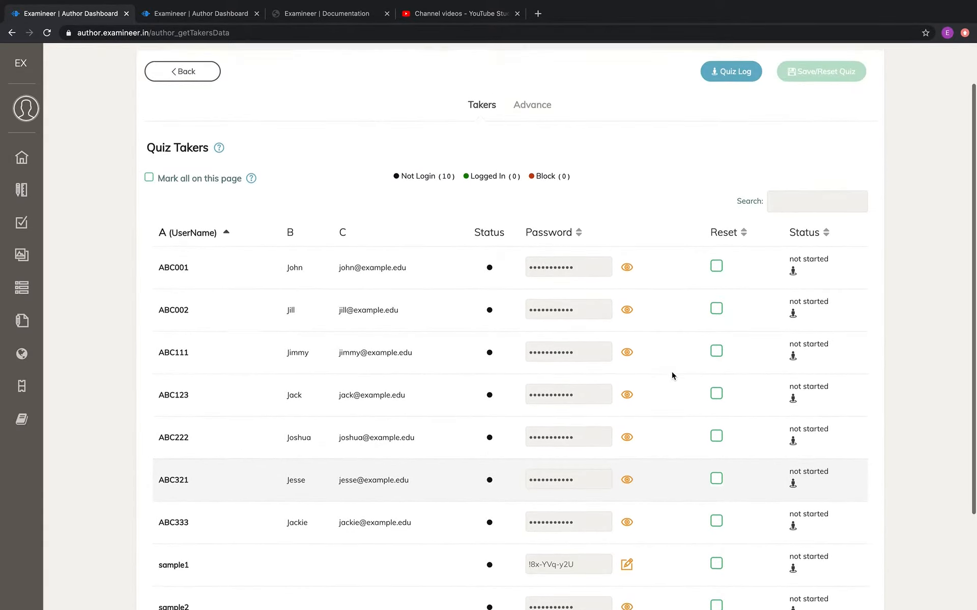
scroll(687, 334, down, 4)
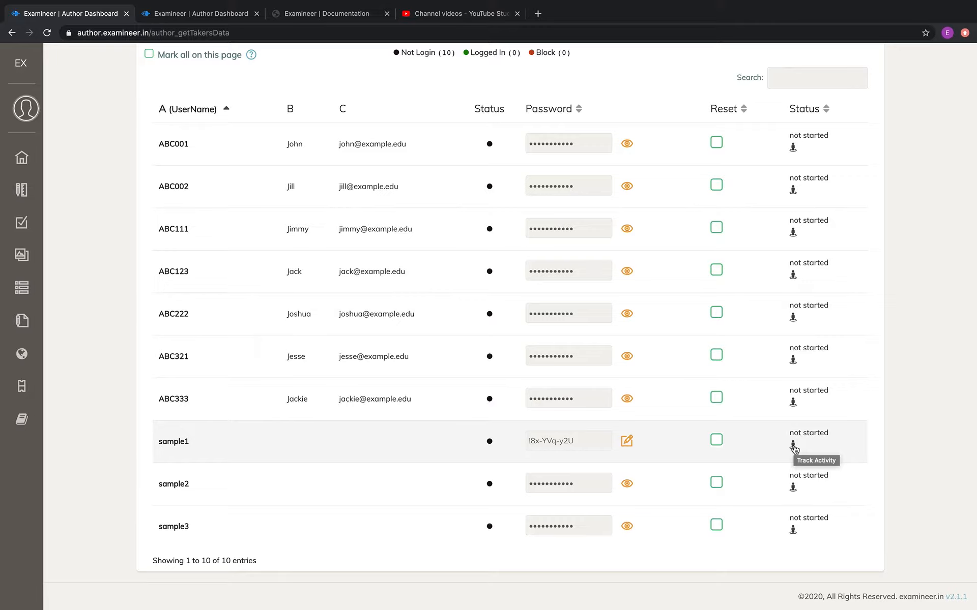
Check that sample1's activity log is empty, then select its password text.
click(793, 447)
drag(592, 443, 523, 447)
scroll(452, 327, up, 4)
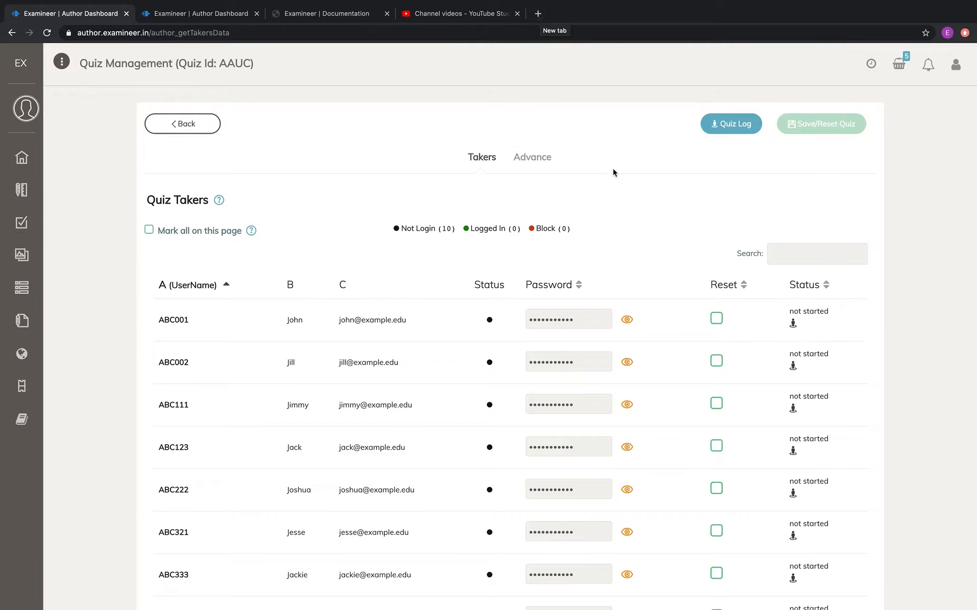
Go to examineer.in in a new Chrome tab to reach the Sign in to quiz page.
scroll(630, 281, down, 2)
scroll(631, 279, up, 3)
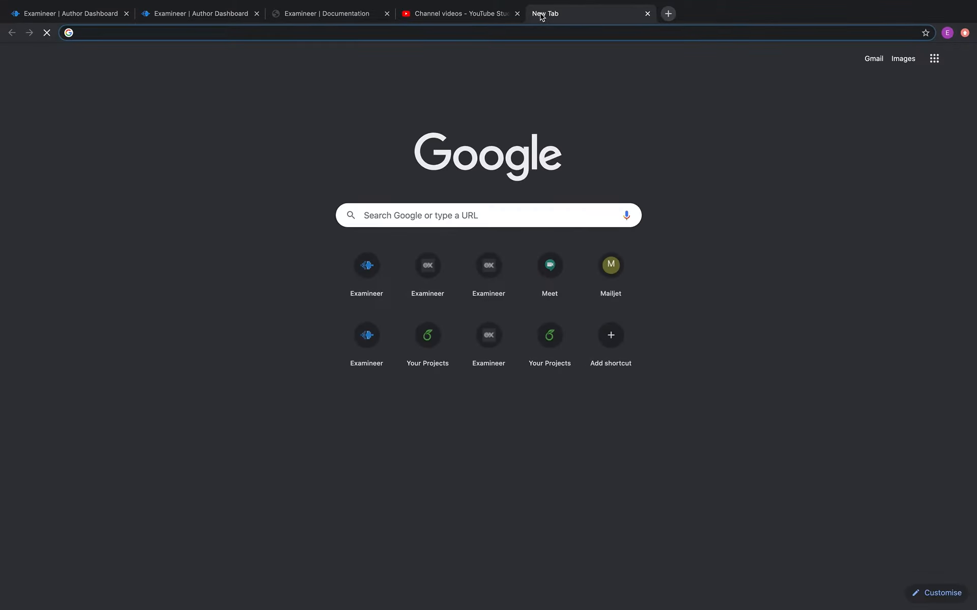
text(examineer.in)
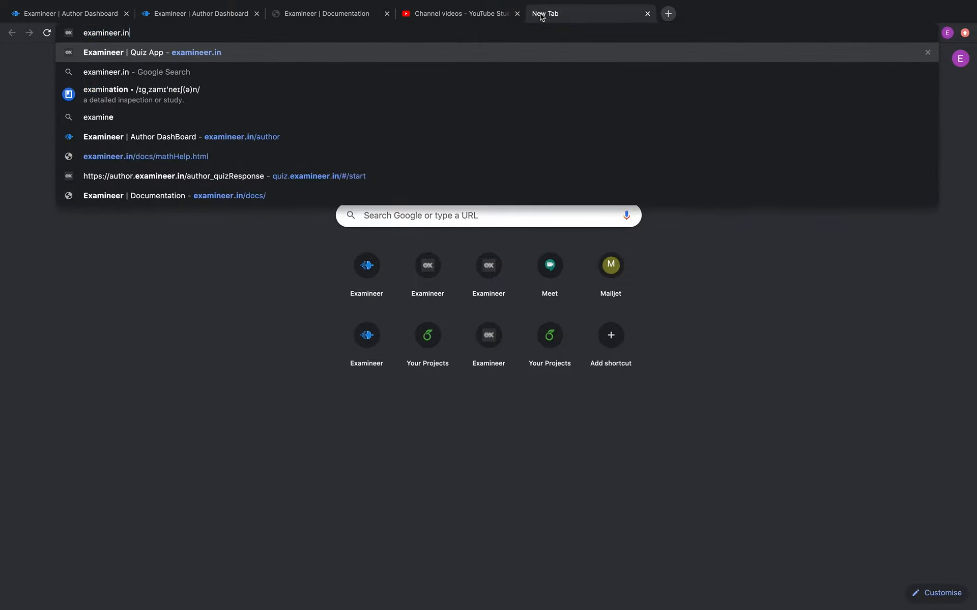
key(Return)
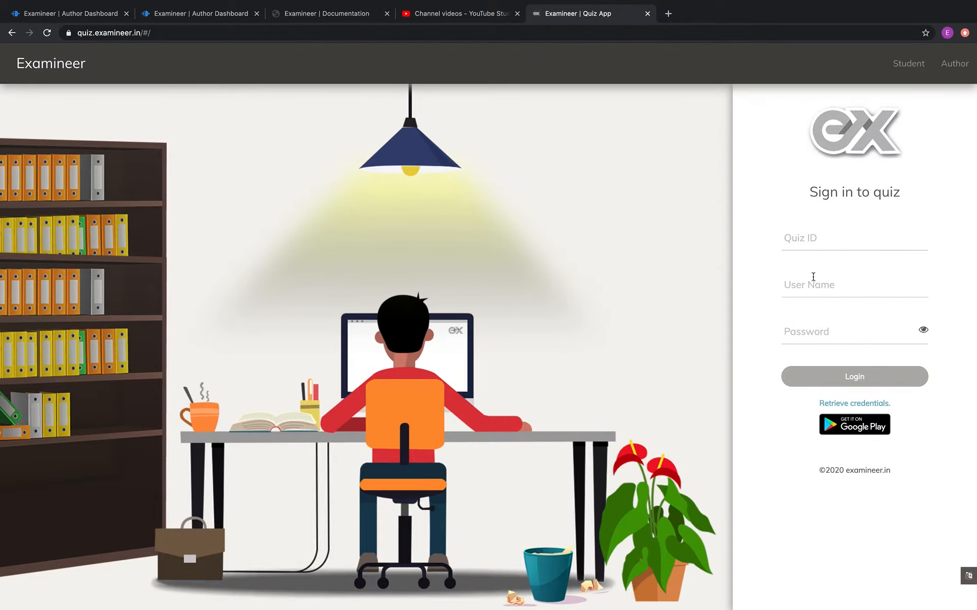
Log into quiz AAUC as sample1 with the pasted password, checking it with the eye toggle.
click(807, 237)
text(AAUC)
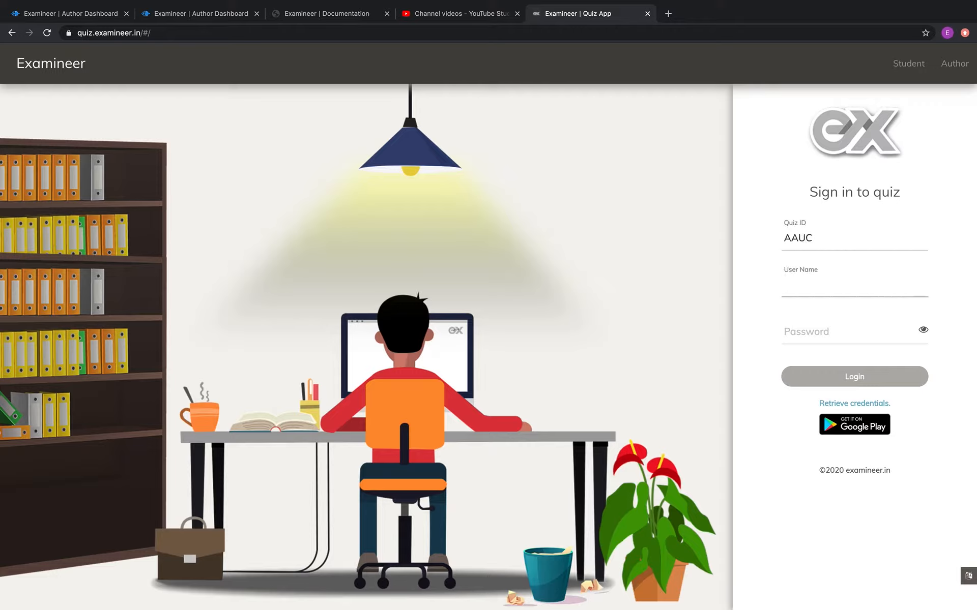
text(sample1)
click(799, 333)
key(super+v)
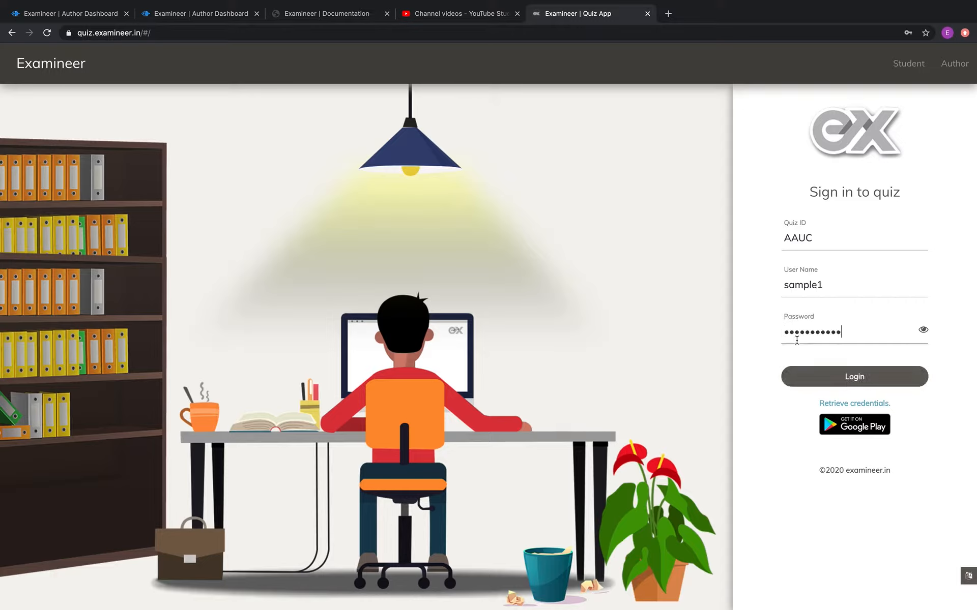
click(922, 331)
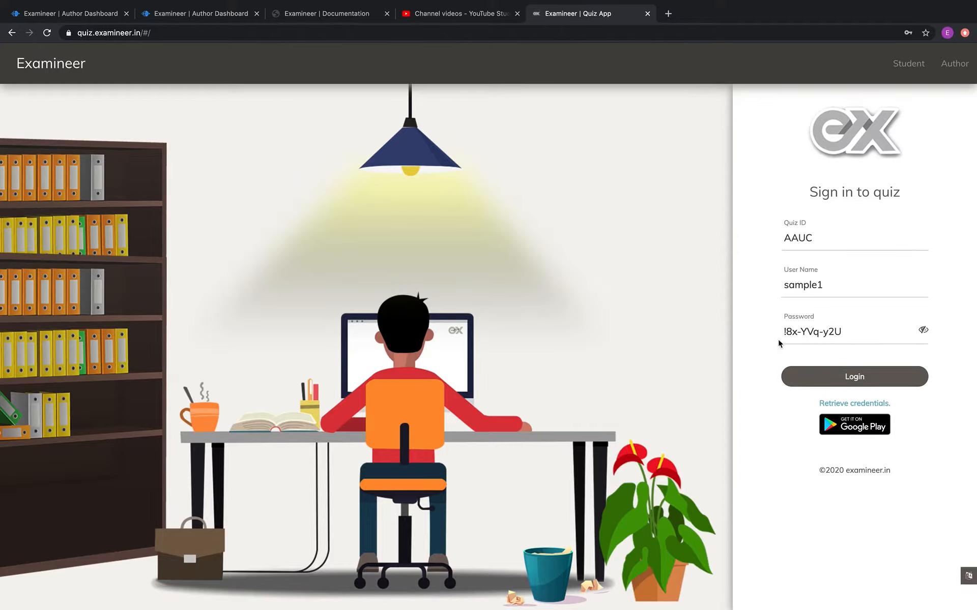
click(922, 331)
click(863, 379)
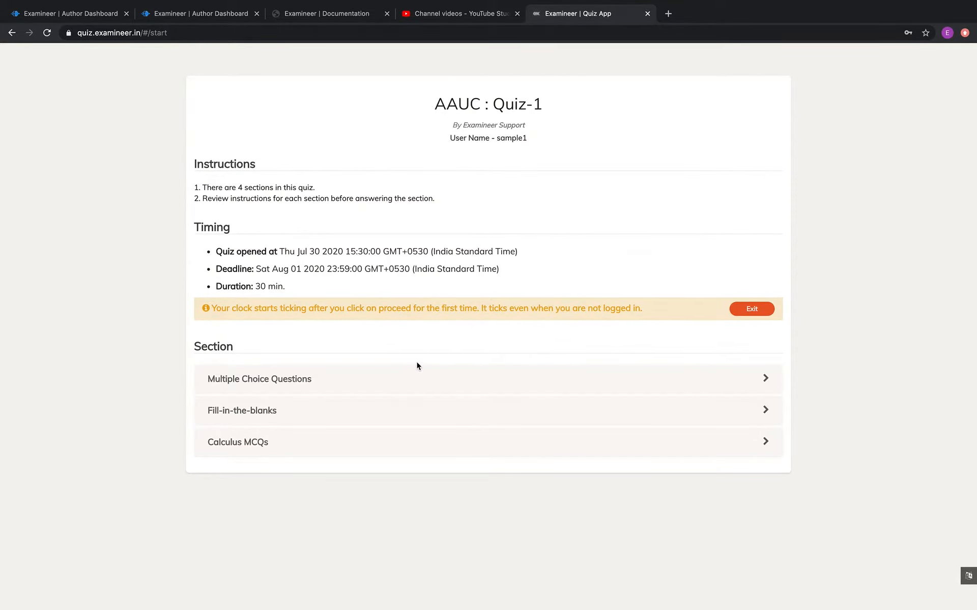
Acknowledge the Multiple Choice Questions instructions, start the section, and pick 0.94 m for question 1.
click(283, 376)
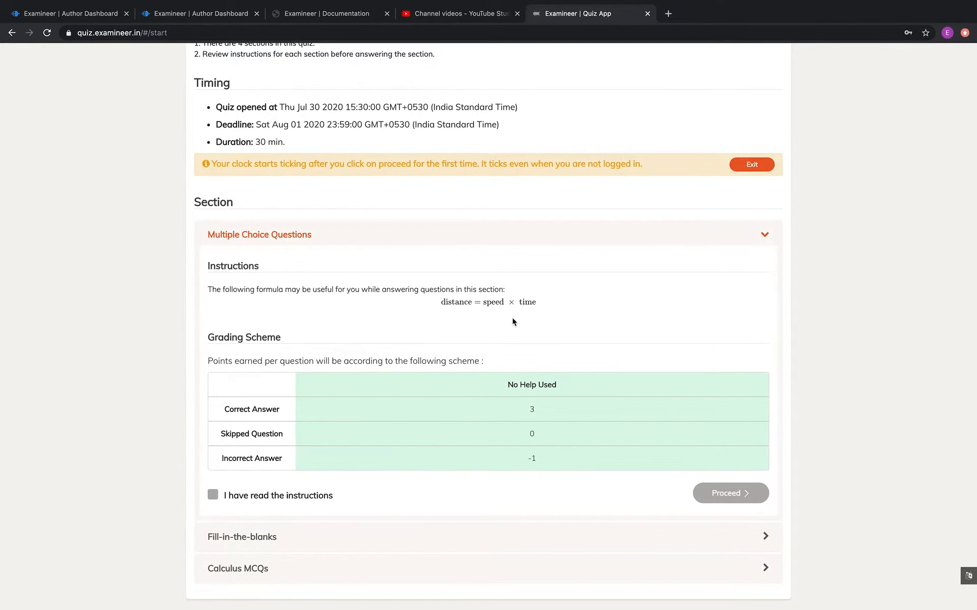
click(212, 496)
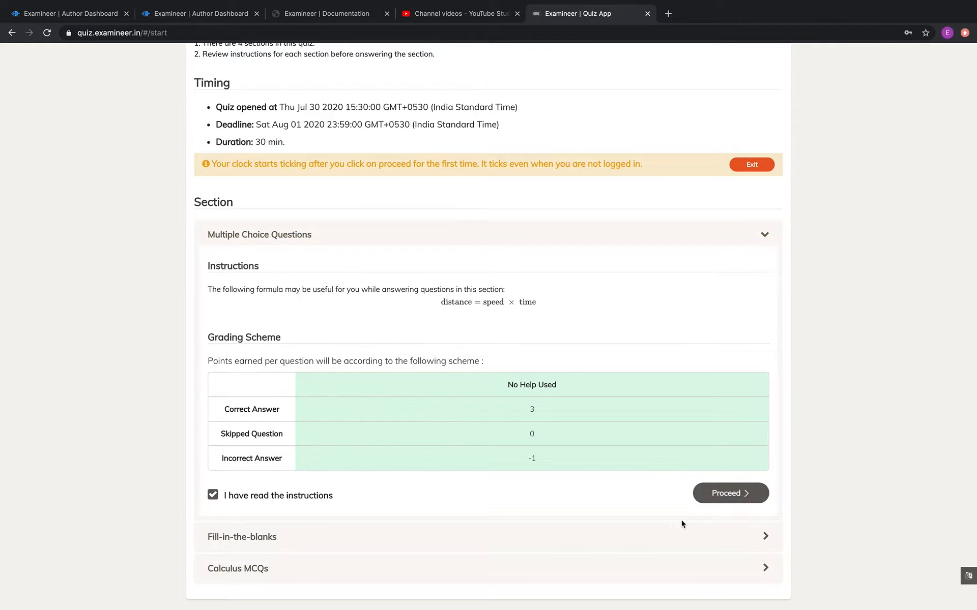
click(730, 492)
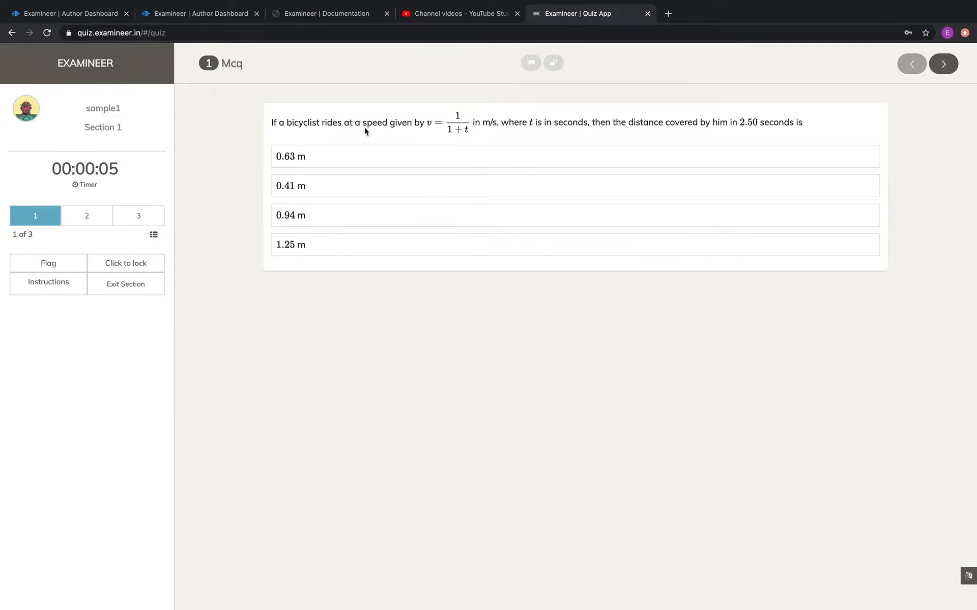
click(355, 216)
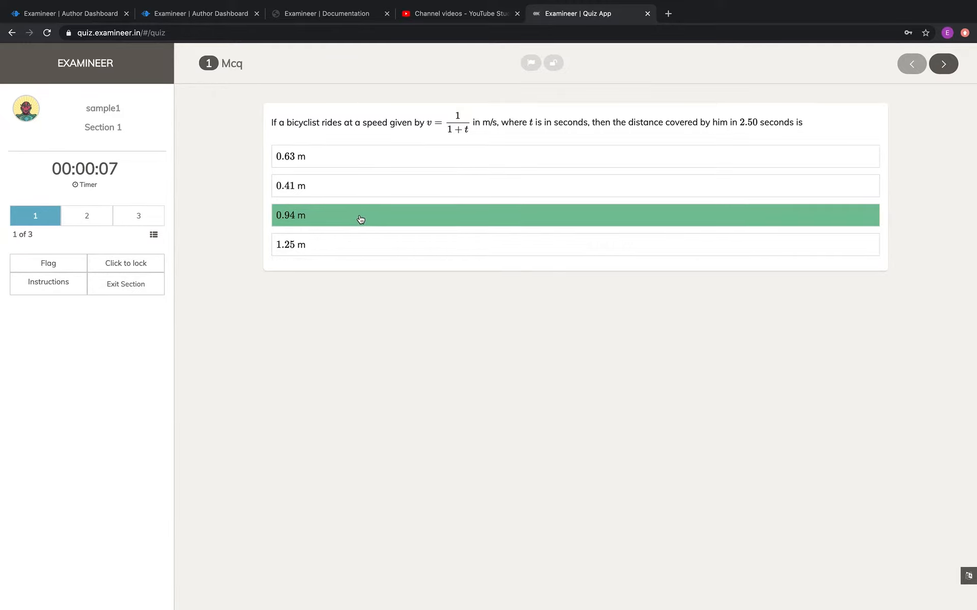
Lock answers 0.94 m, 300 m and point O for the three multiple-choice questions.
click(360, 219)
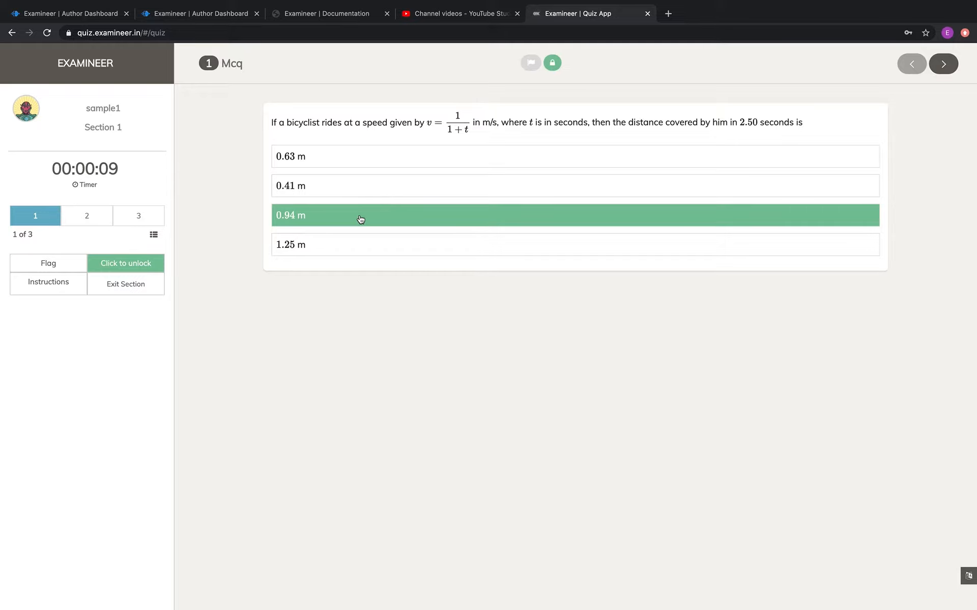
click(96, 217)
click(375, 212)
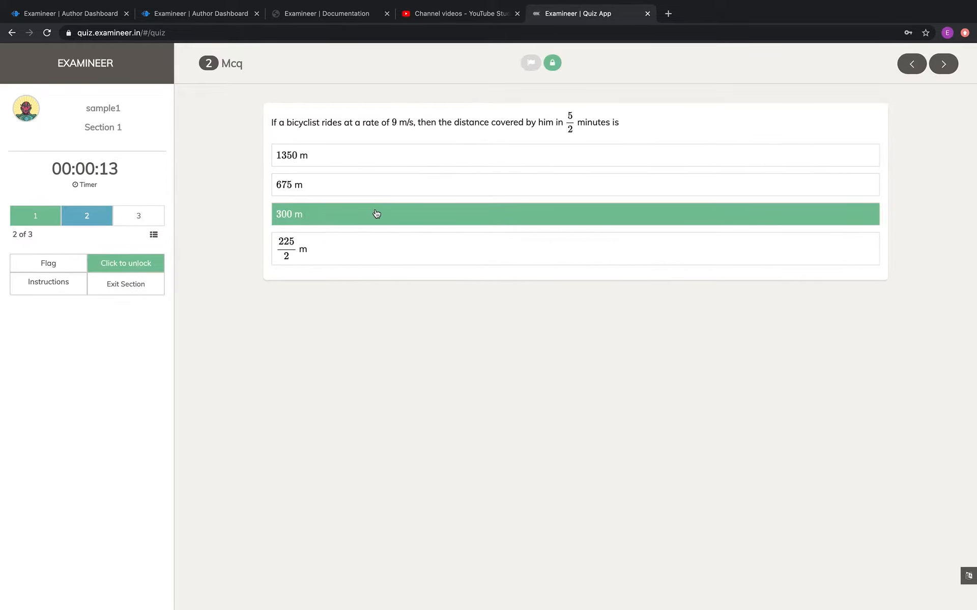
click(134, 216)
click(504, 408)
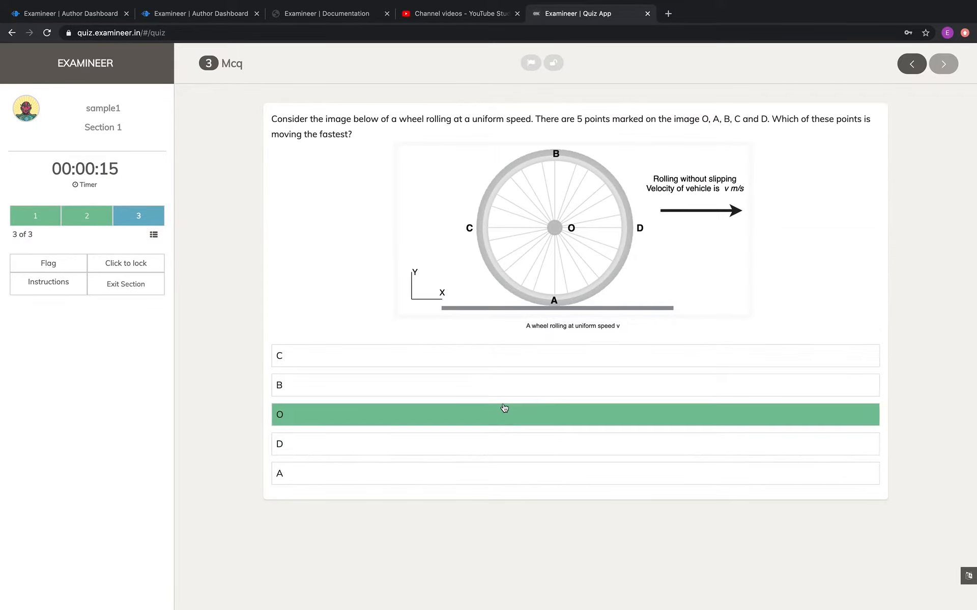
click(503, 410)
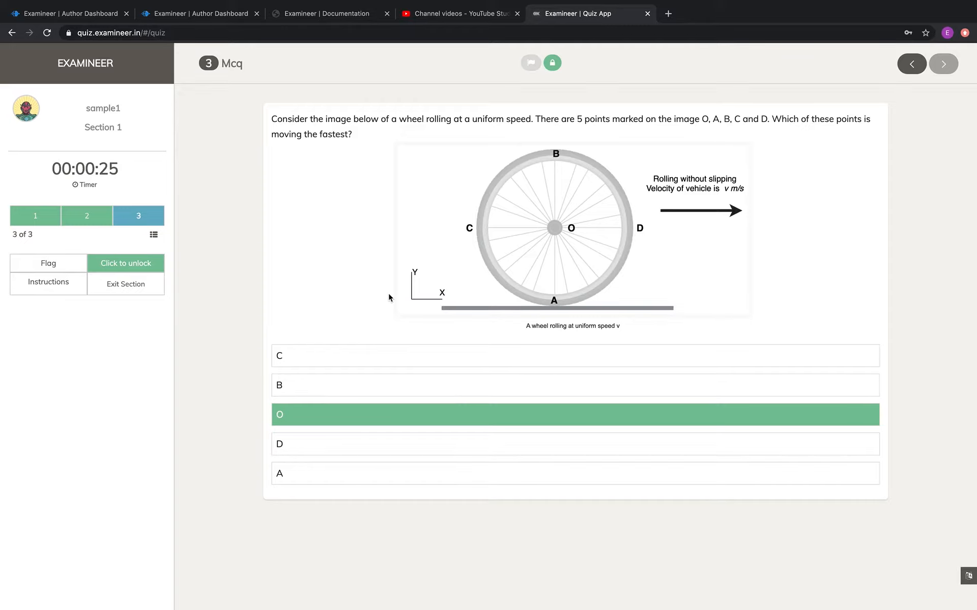
Unlock and flag question 3 for review, then exit the multiple-choice section.
click(554, 64)
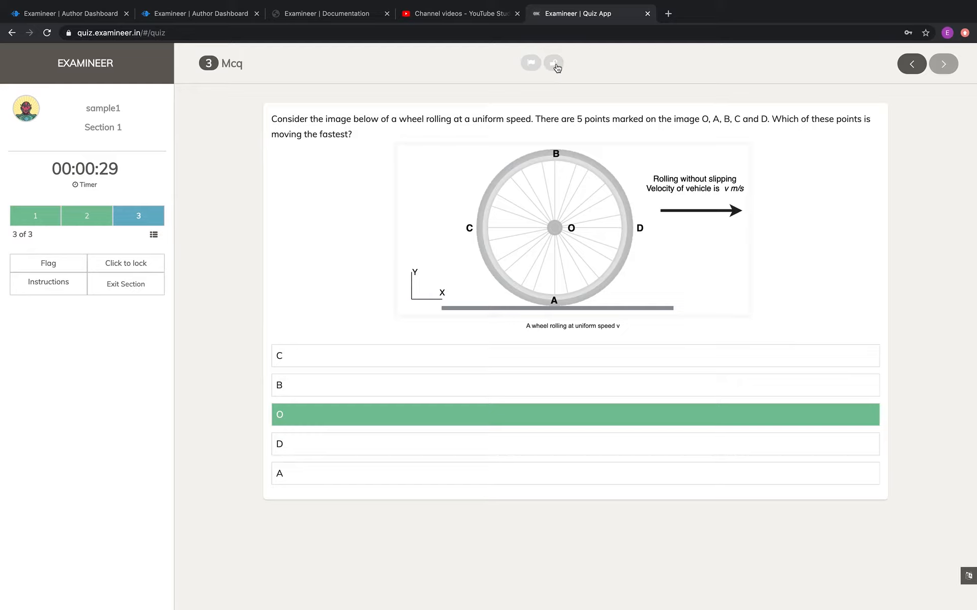
click(59, 271)
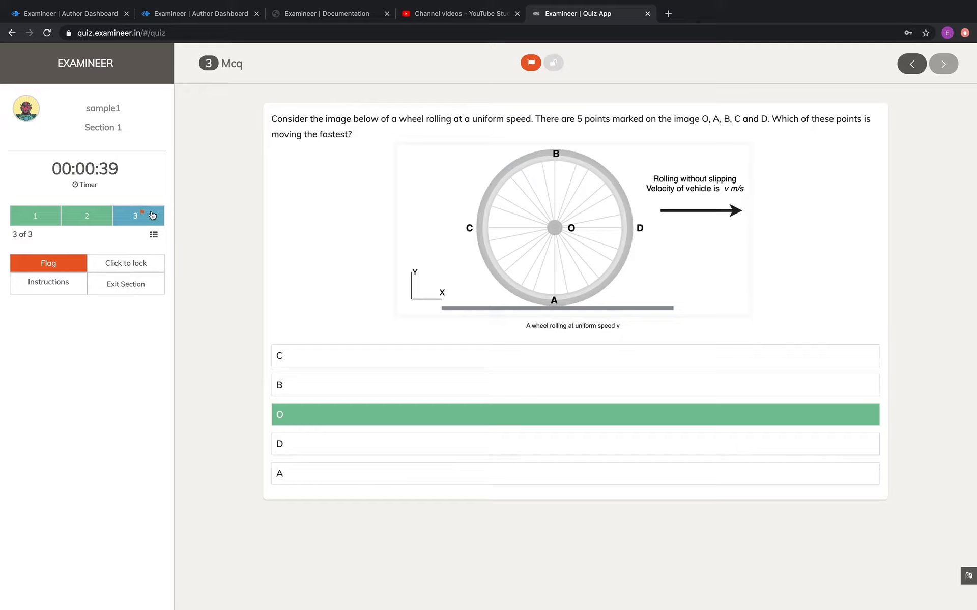
click(112, 287)
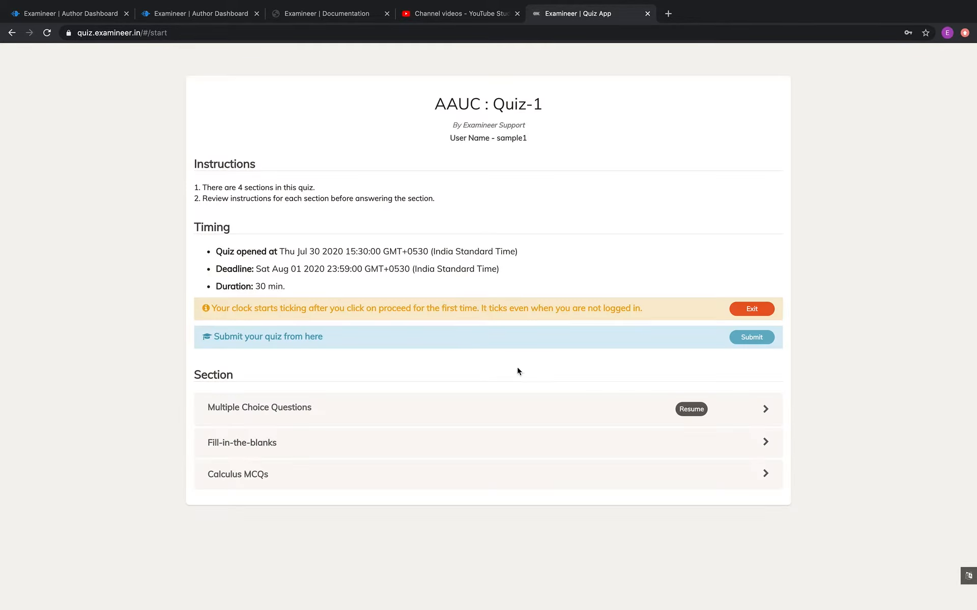
Expand Fill-in-the-blanks, confirm its instructions were read, and start the section.
click(592, 444)
click(255, 529)
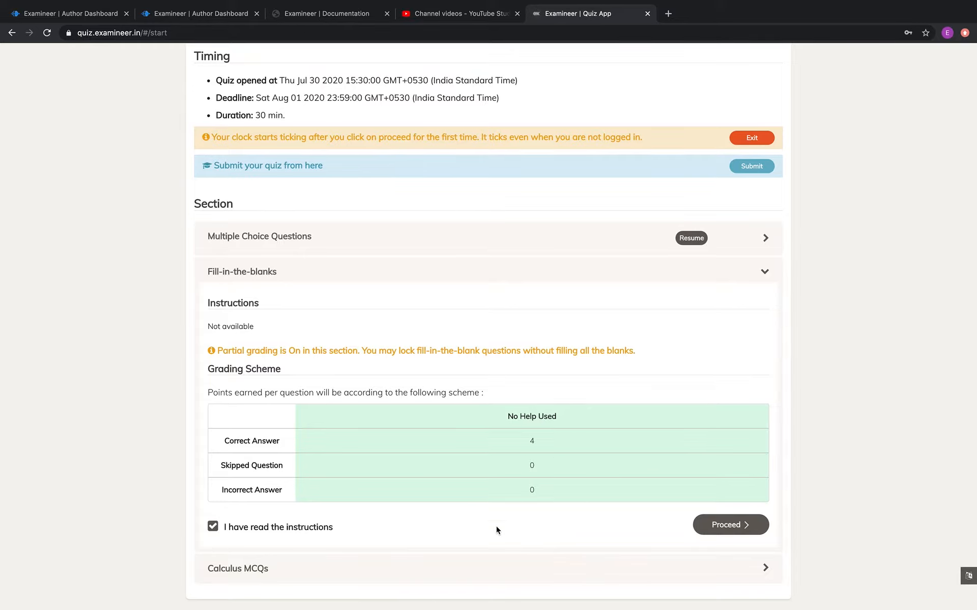
click(736, 526)
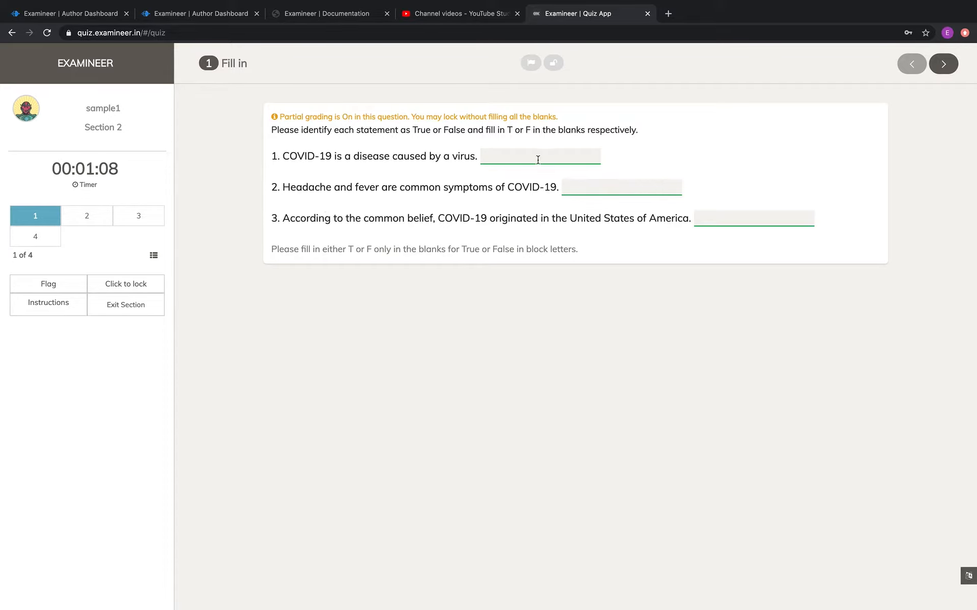
Enter T in the first two COVID-19 blanks, lock question 1, and go to the Fibonacci question.
text(TT)
click(739, 220)
click(128, 285)
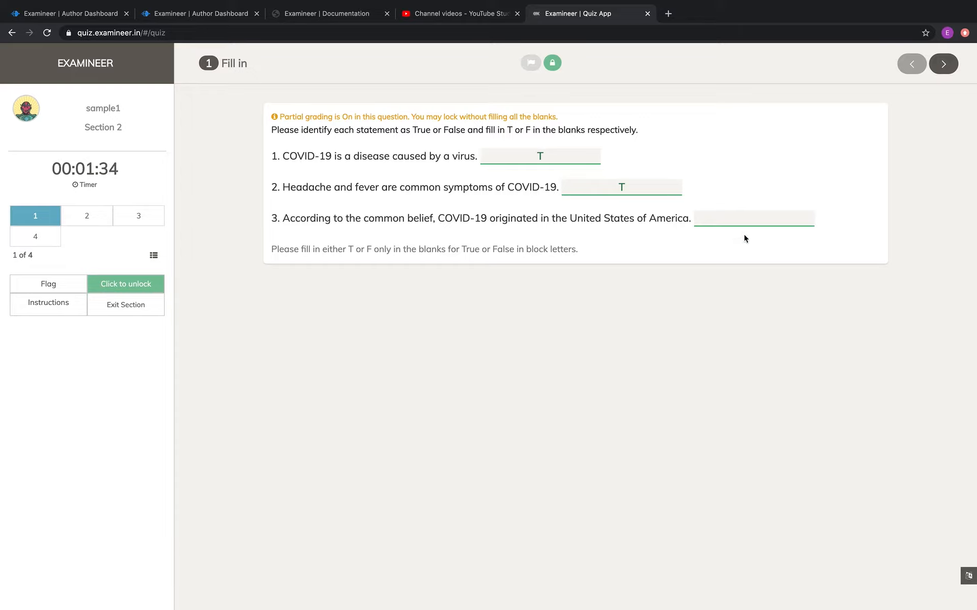
click(95, 218)
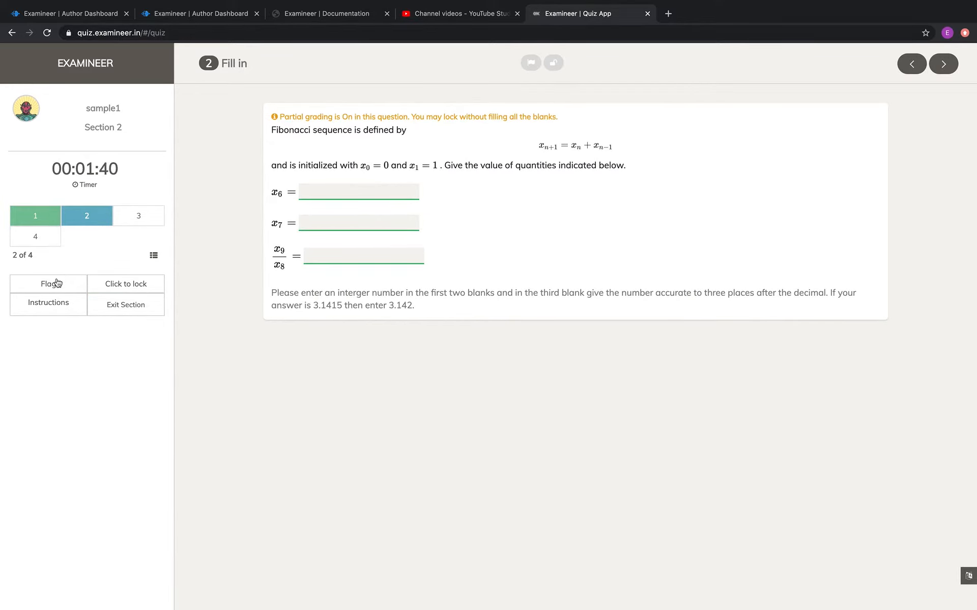
Flag the Fibonacci question, answer the wheel question 4 with 2 and lock it, then exit the section.
click(53, 287)
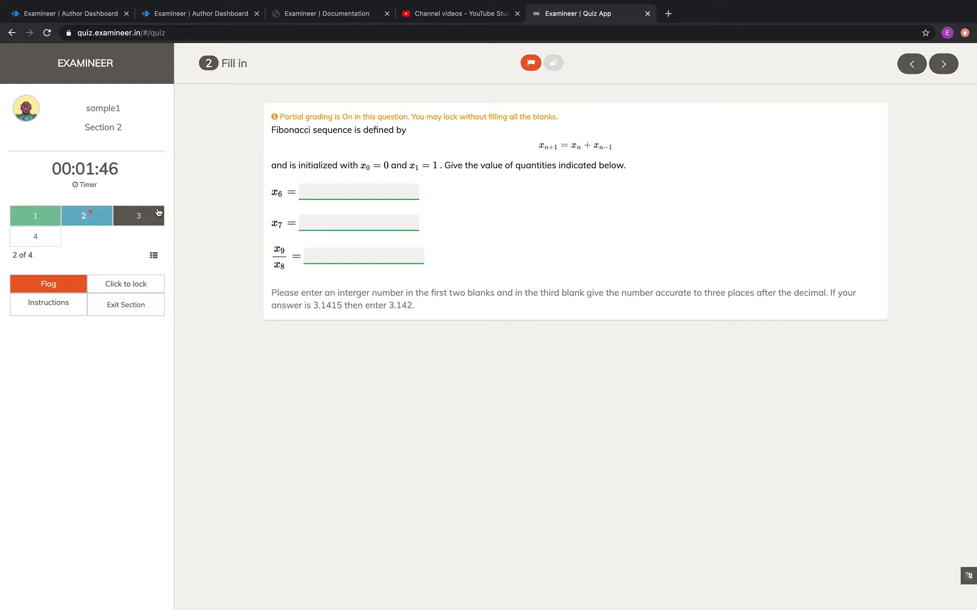
click(43, 246)
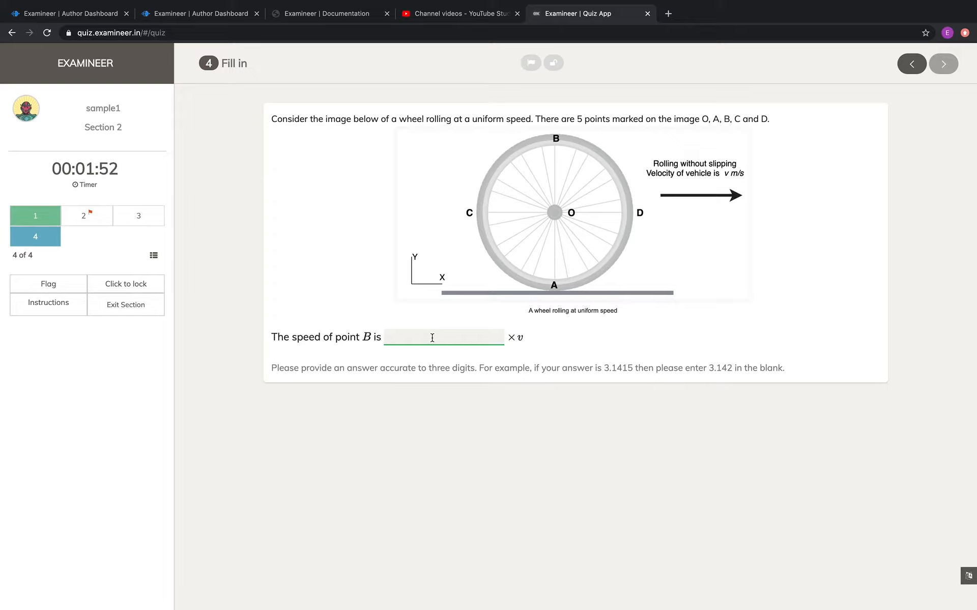
text(2)
click(127, 288)
click(556, 65)
click(556, 65)
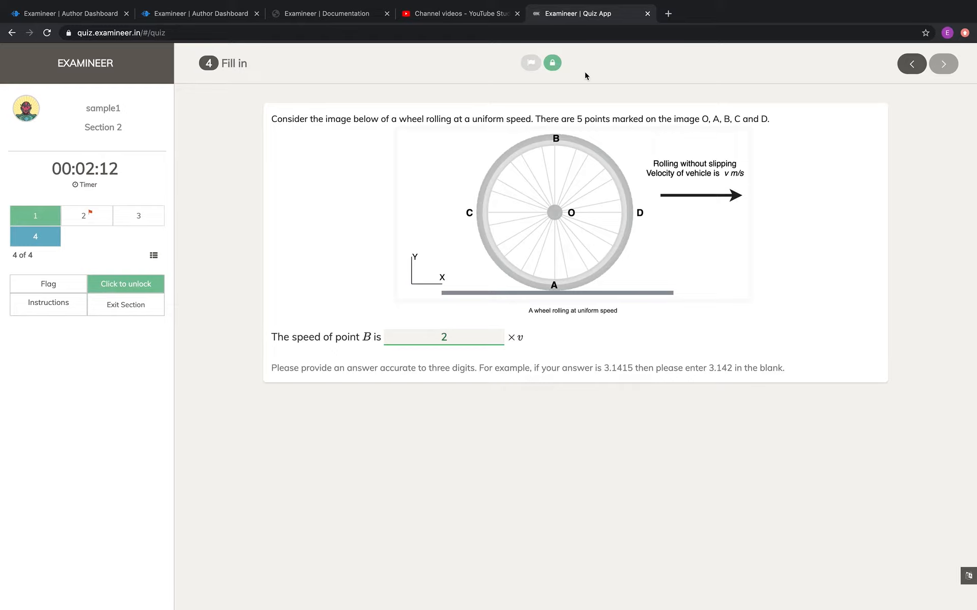
click(124, 307)
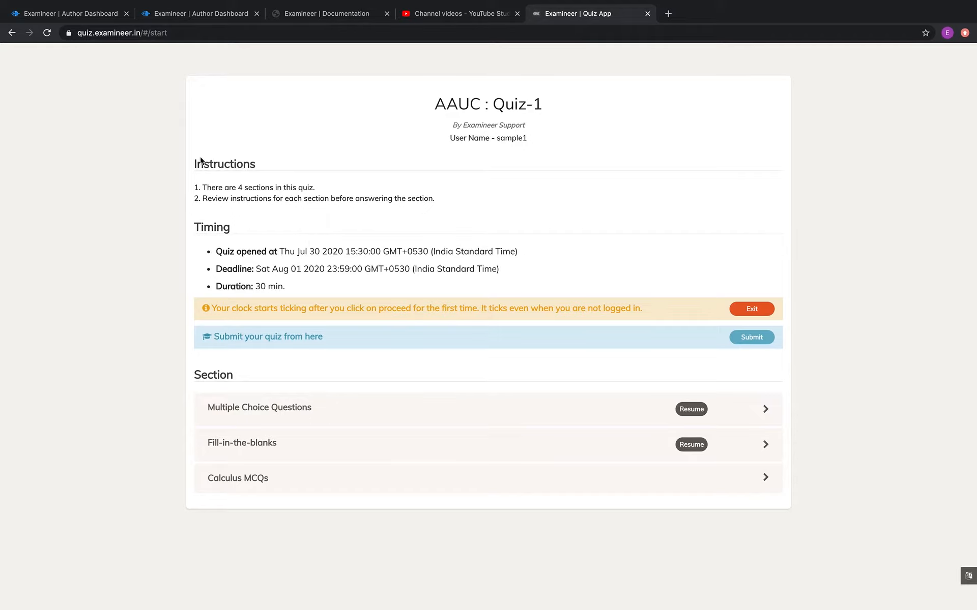
Open the quiz taker's activity log and expand device details for login and section 1 entry and exit.
click(100, 18)
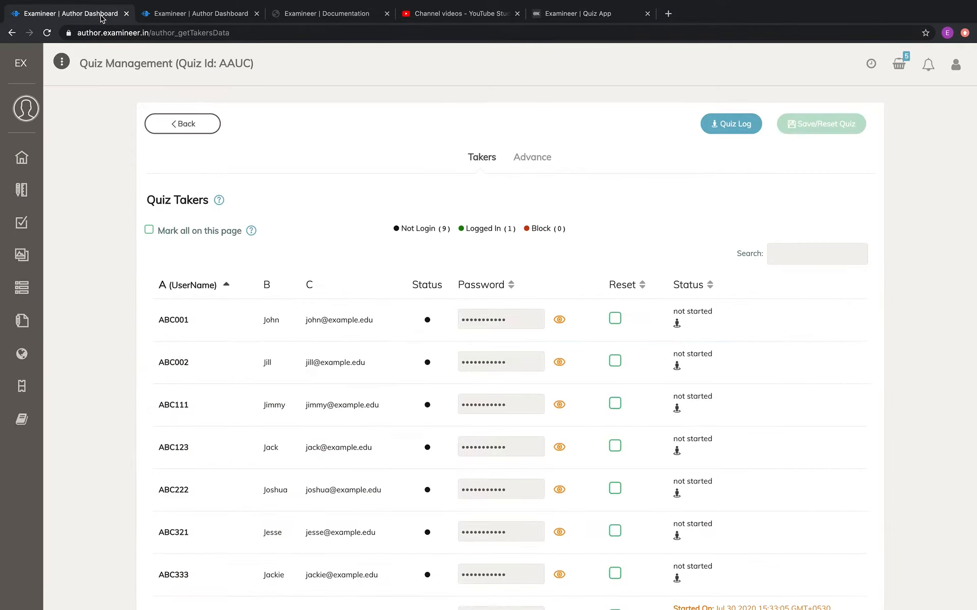
scroll(770, 317, down, 4)
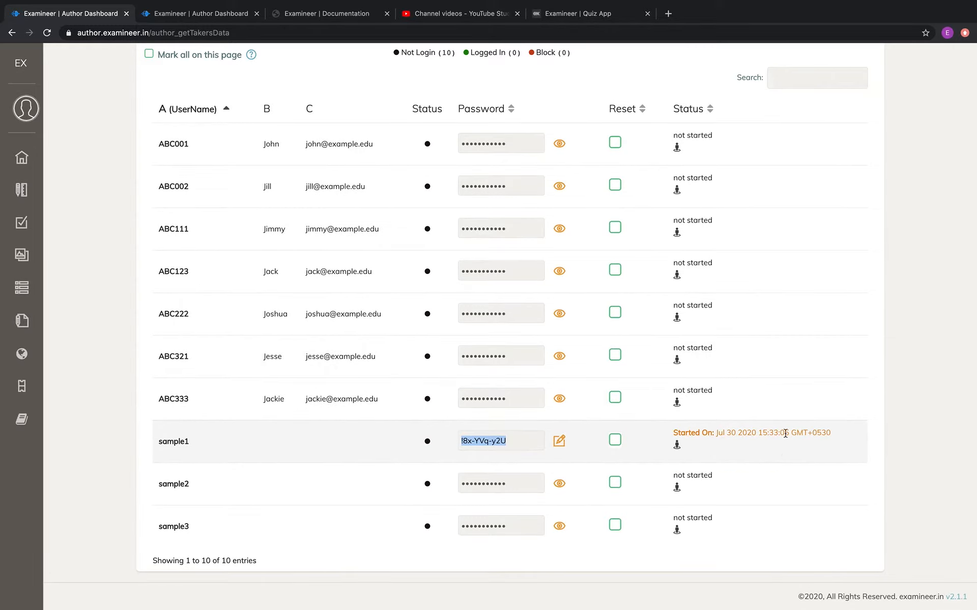
click(677, 447)
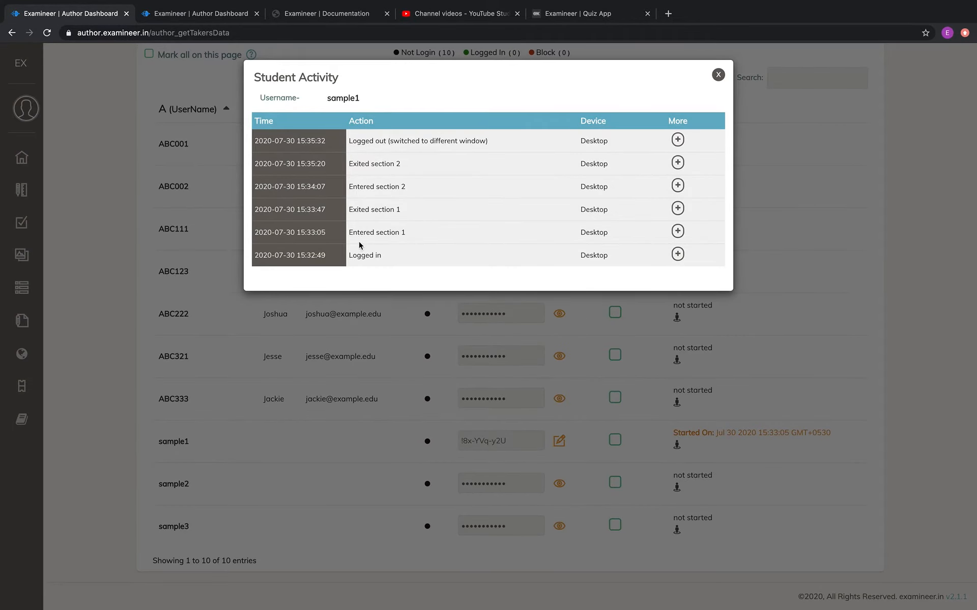
click(677, 254)
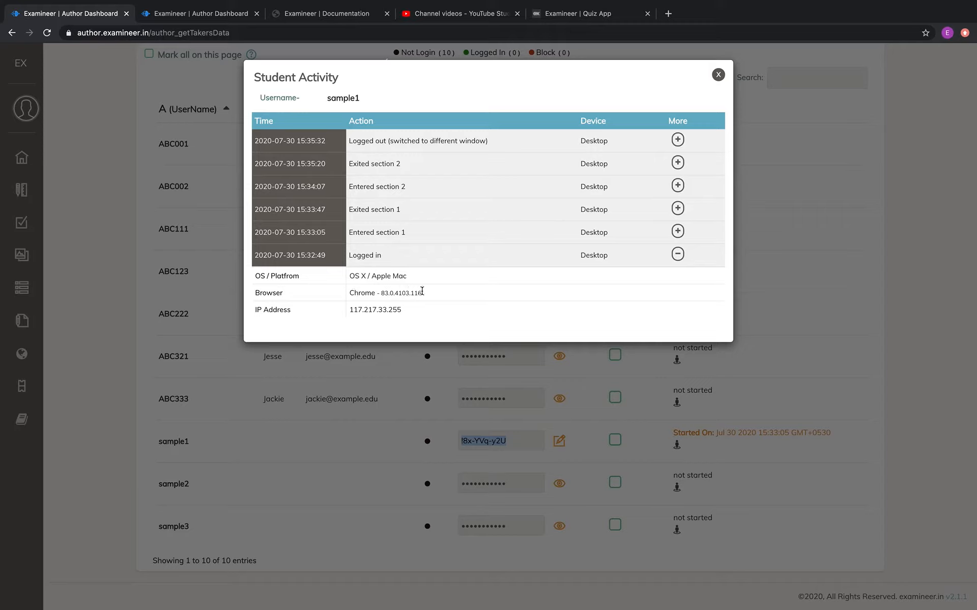
click(677, 231)
click(678, 208)
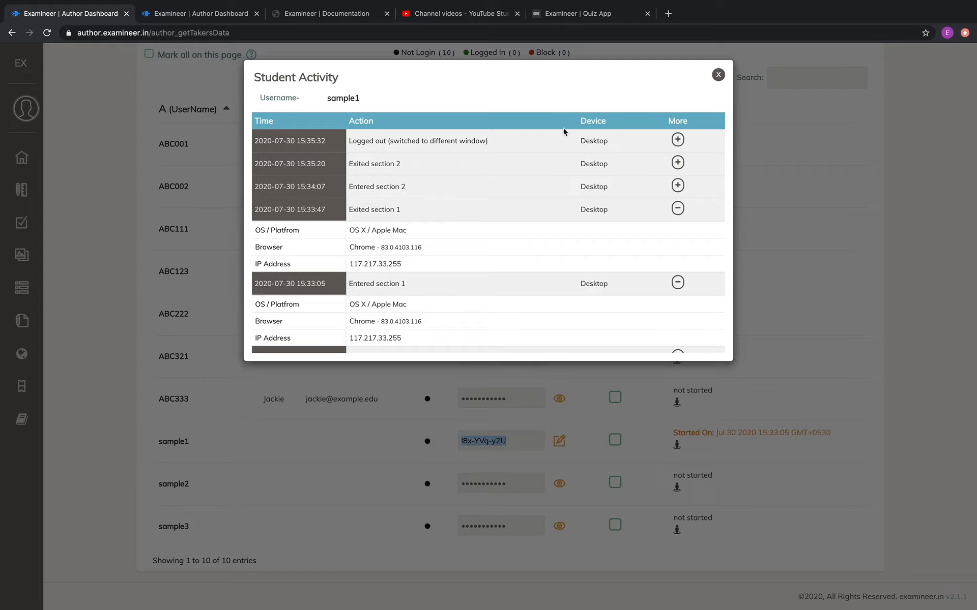
Expand the logout entry's device details, then dismiss the quiz app's logged-out notice.
click(677, 139)
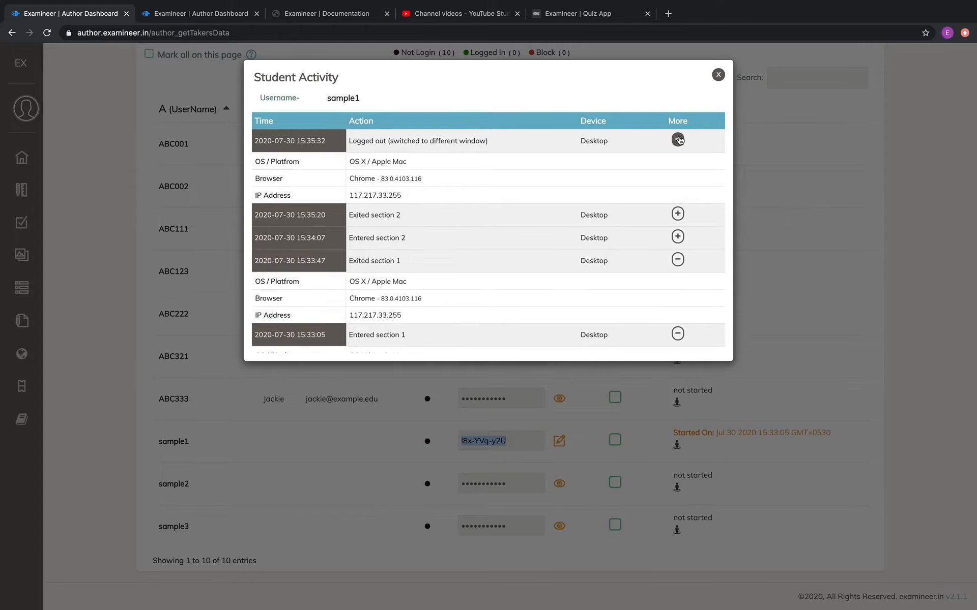
click(585, 16)
click(487, 379)
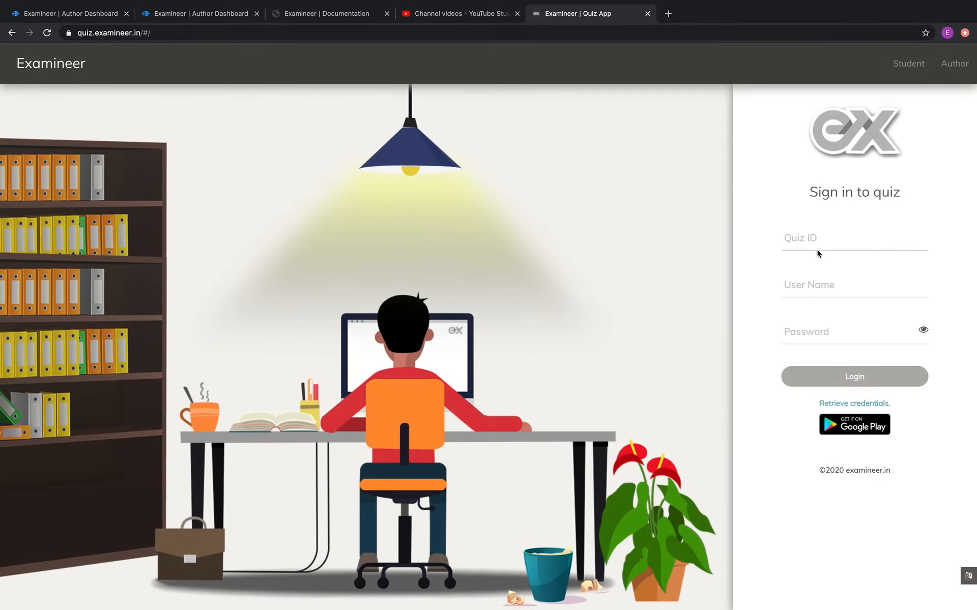
Log into quiz AAU with the test student's credentials.
click(814, 240)
text(AAUC)
key(Tab)
text(sam)
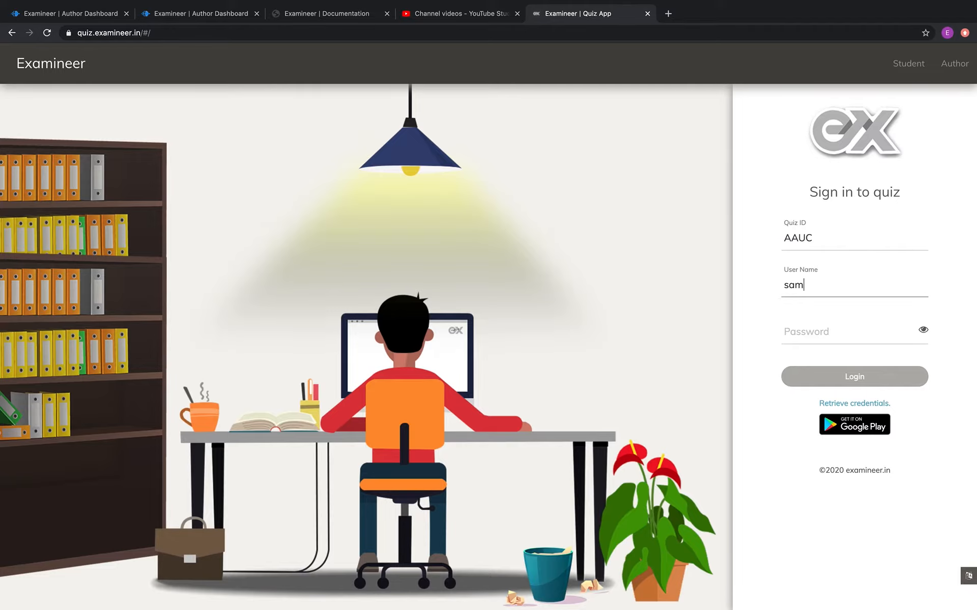
text(plesample1234)
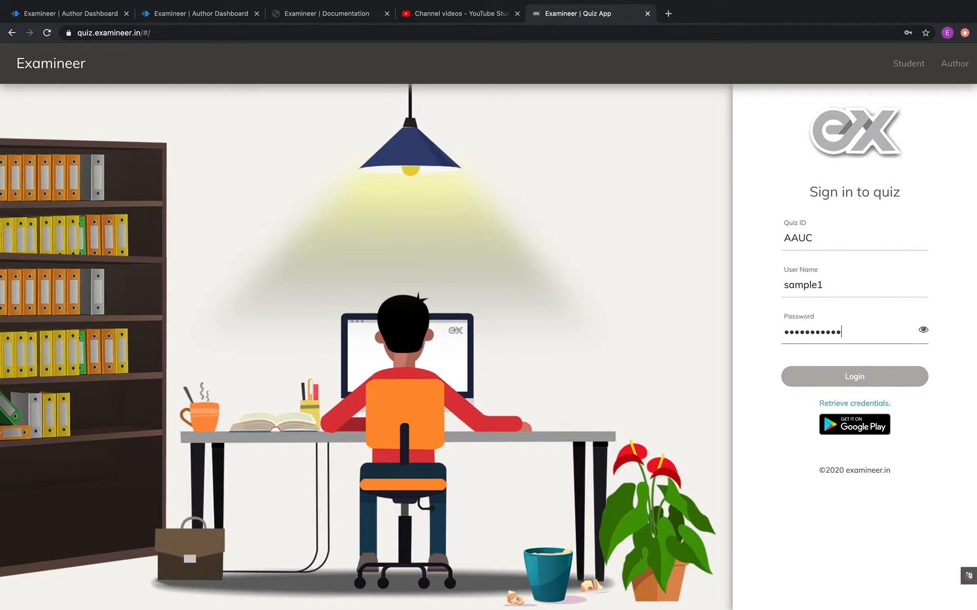
key(Return)
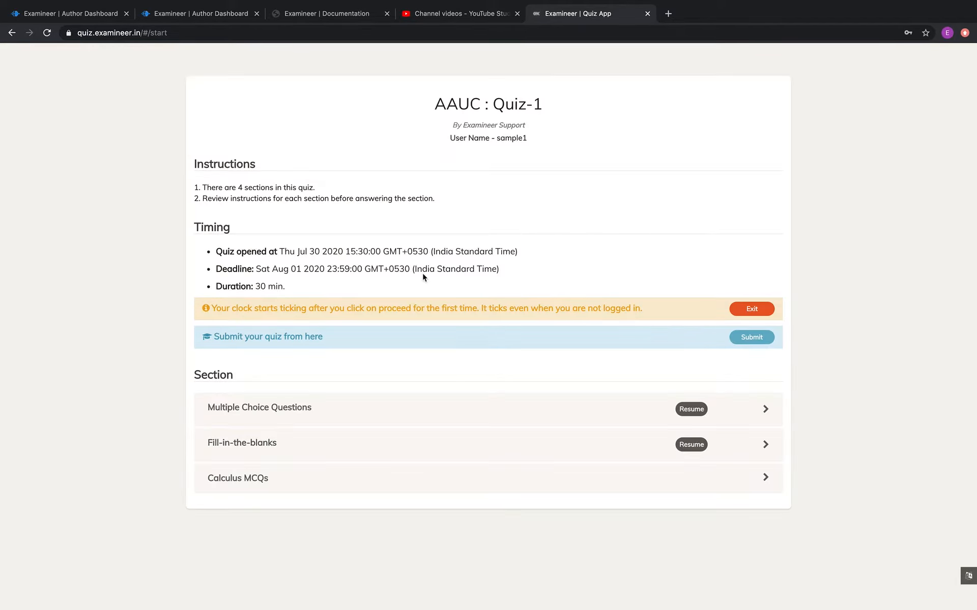
Resume Fill-in-the-blanks, review questions 1 to 3, and exit the section.
click(702, 447)
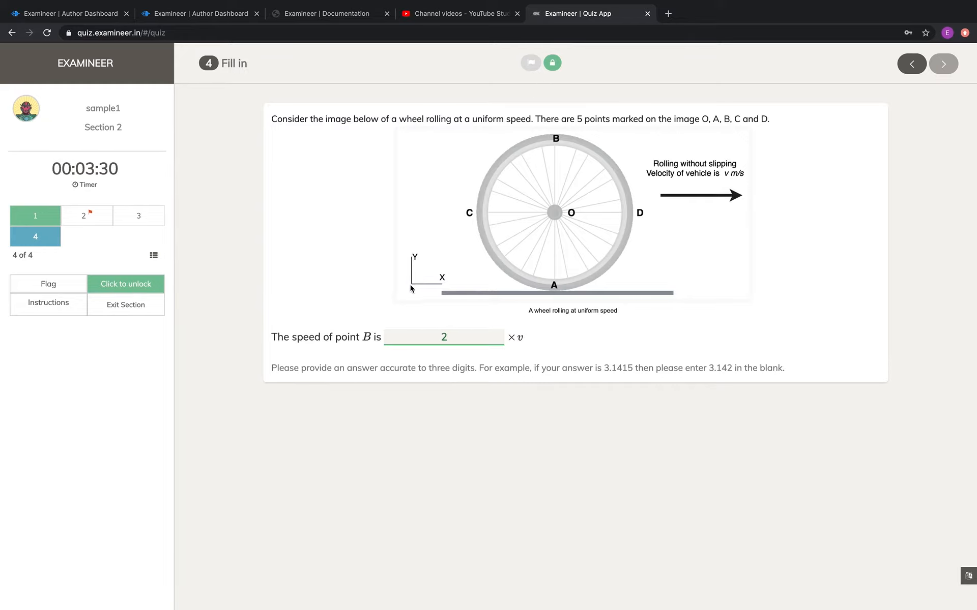
click(44, 220)
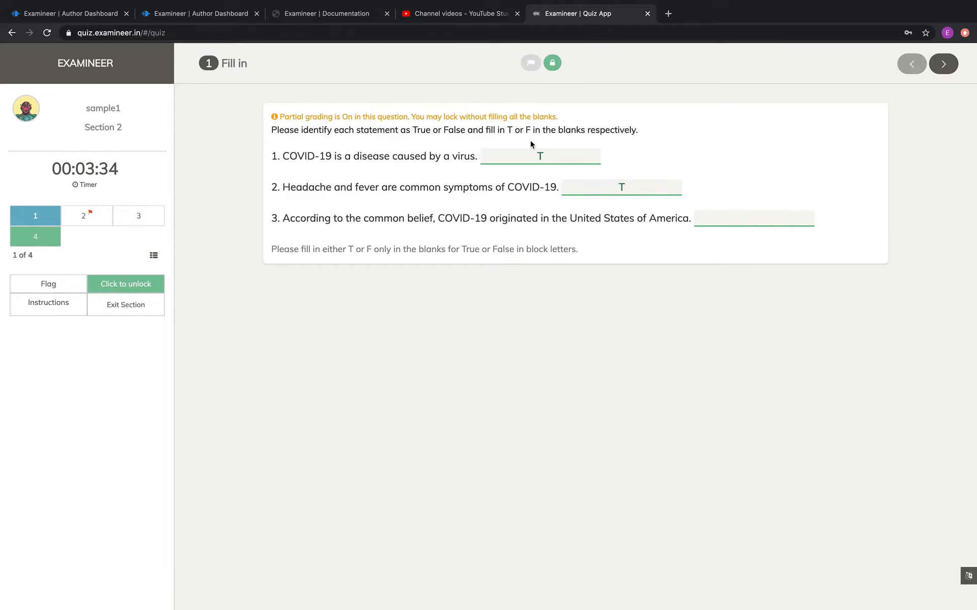
click(88, 218)
click(143, 219)
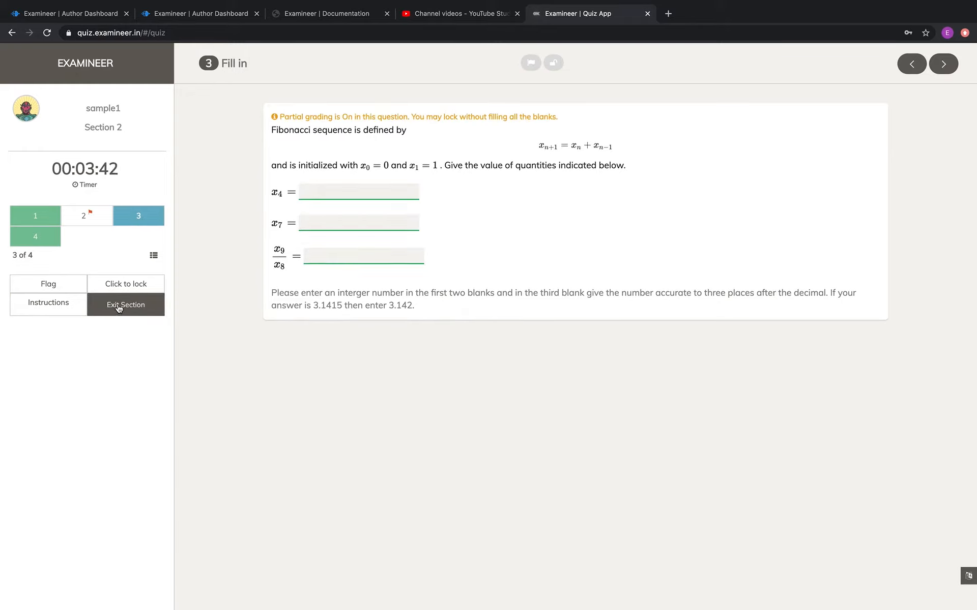
click(118, 307)
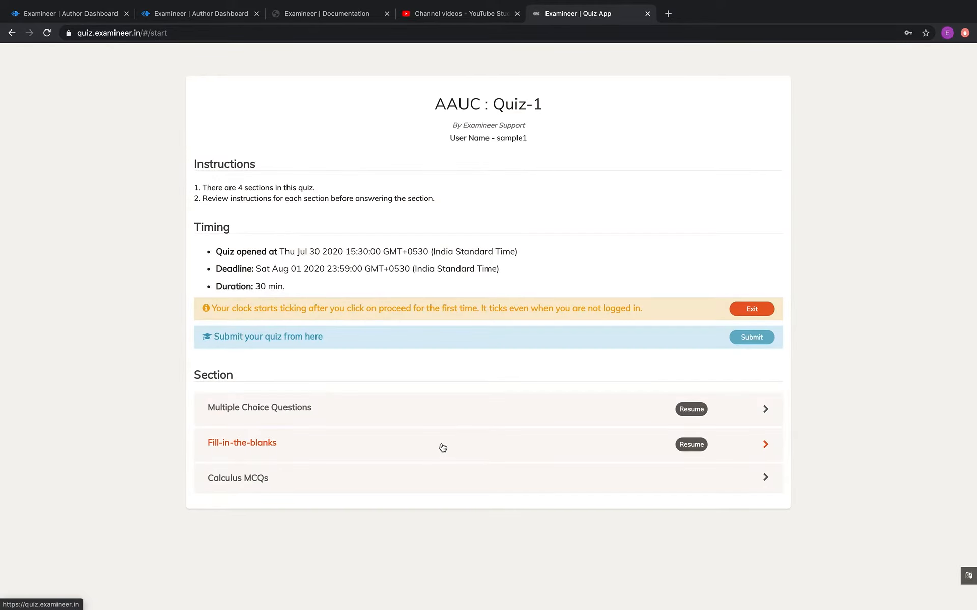
Open the Calculus MCQs section, accept its instructions, and start it.
click(697, 480)
scroll(698, 481, down, 3)
click(318, 557)
click(739, 560)
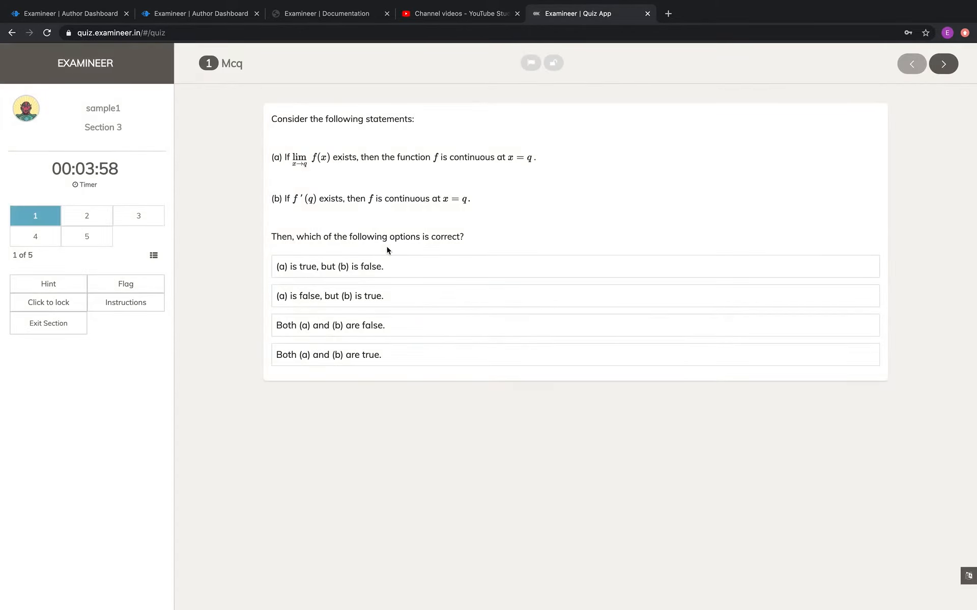
Answer questions 1–3 ((a) true, (b) false; f(x)=(x+11)^8, m=11; A = B), then exit the section.
click(375, 267)
click(83, 215)
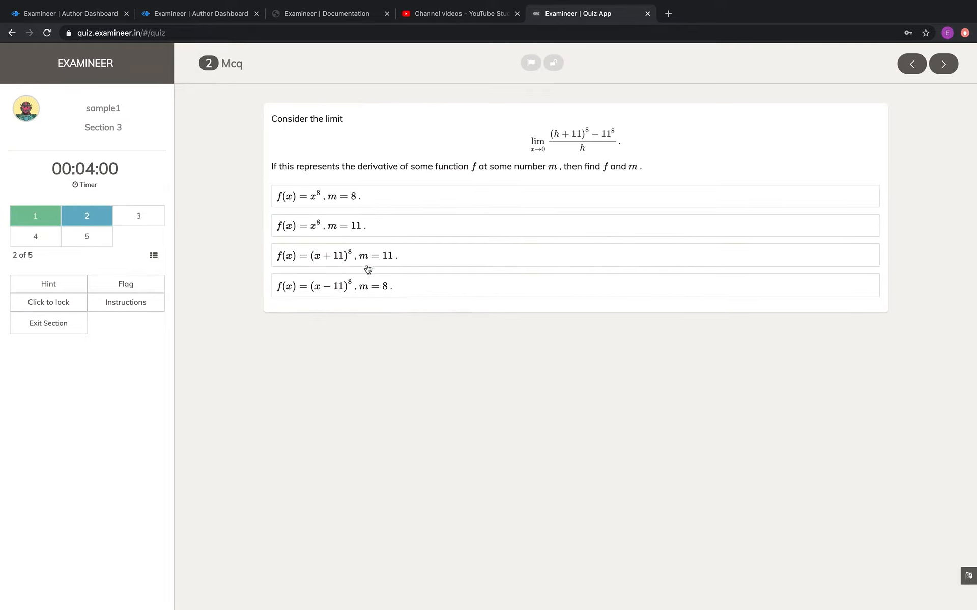
click(376, 257)
click(135, 216)
click(484, 220)
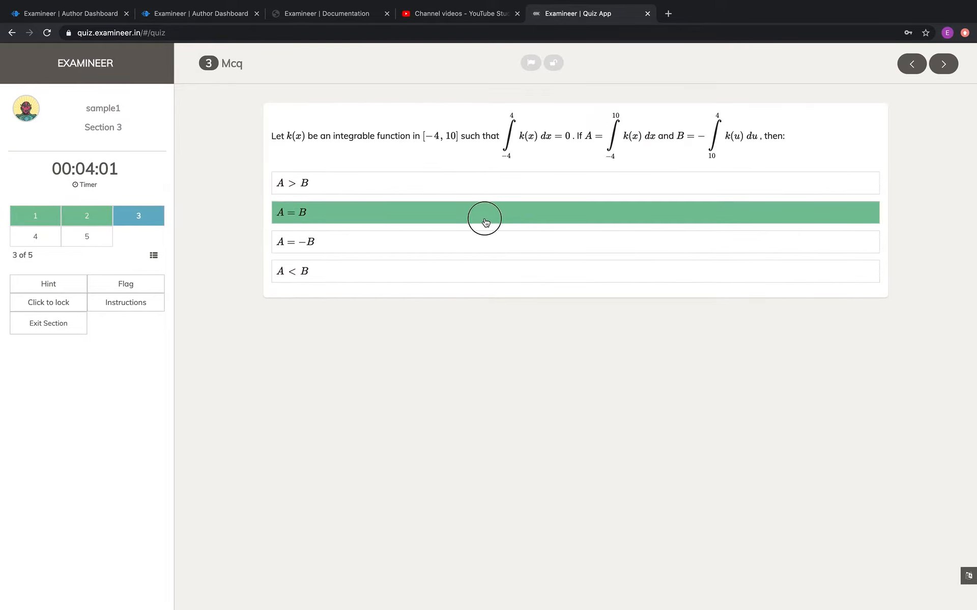
click(48, 327)
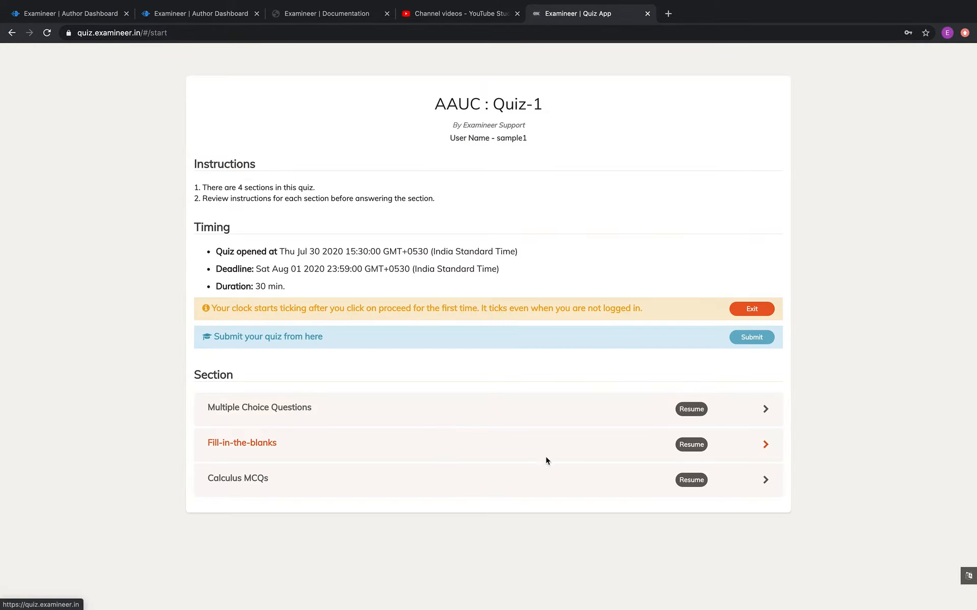
Submit Quiz-1, look over the per-section Quiz Summary, and confirm the final submission.
click(753, 340)
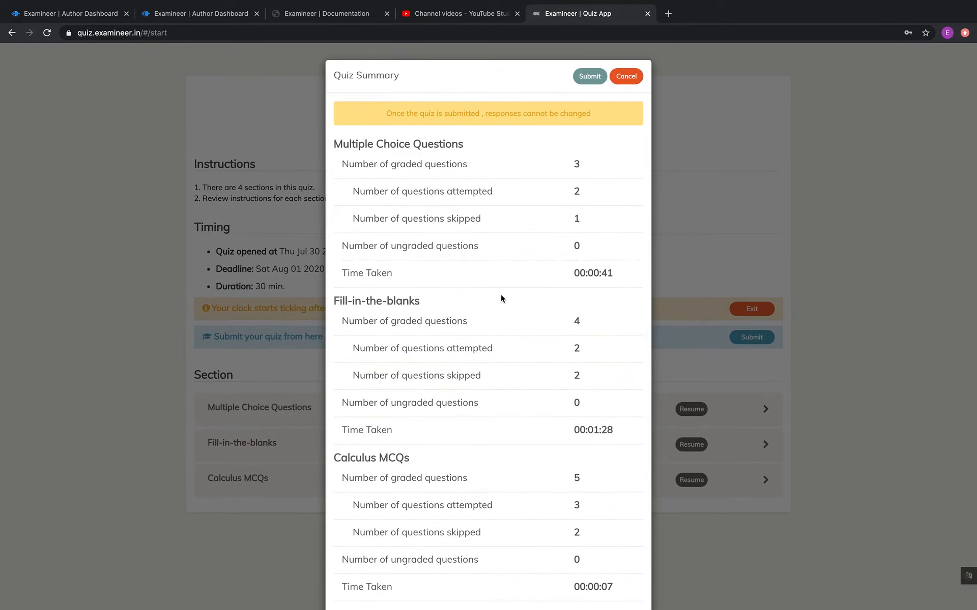
scroll(501, 298, down, 1)
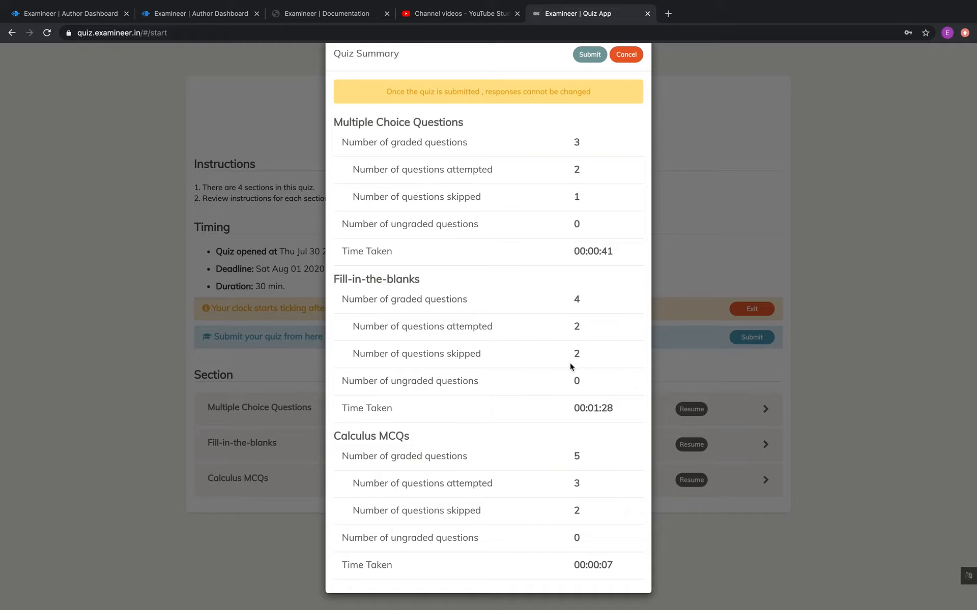
scroll(591, 387, up, 1)
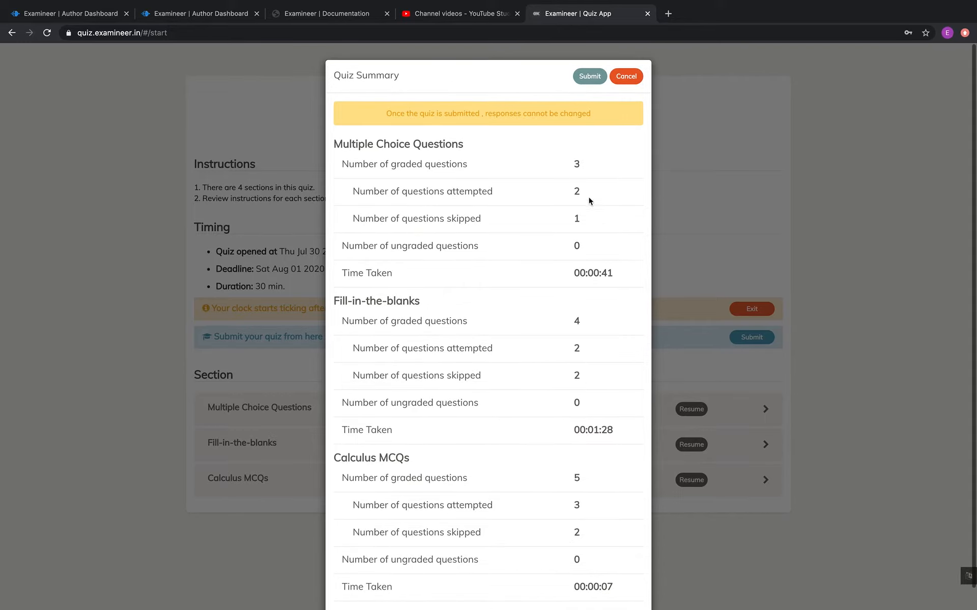
click(592, 79)
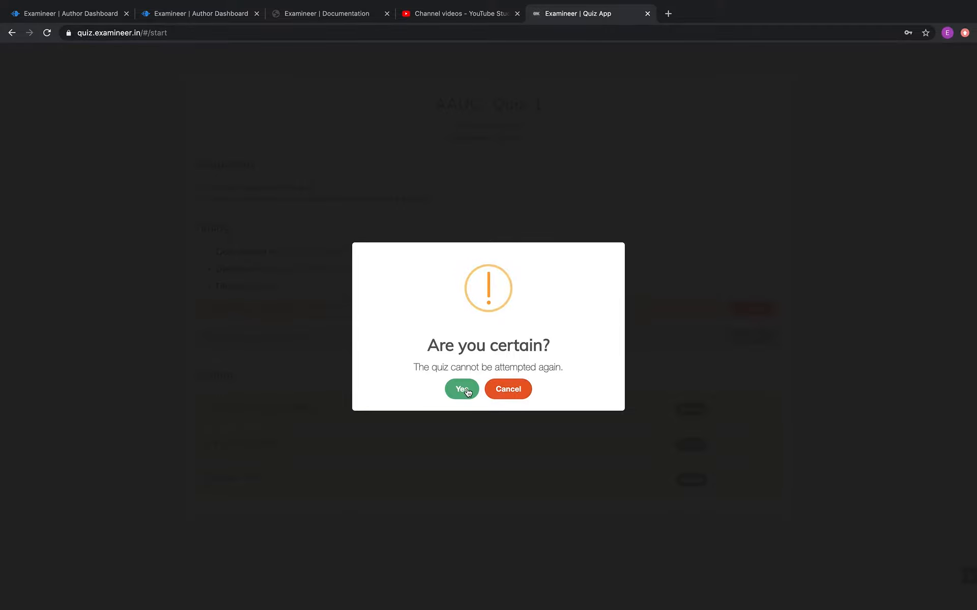
click(467, 391)
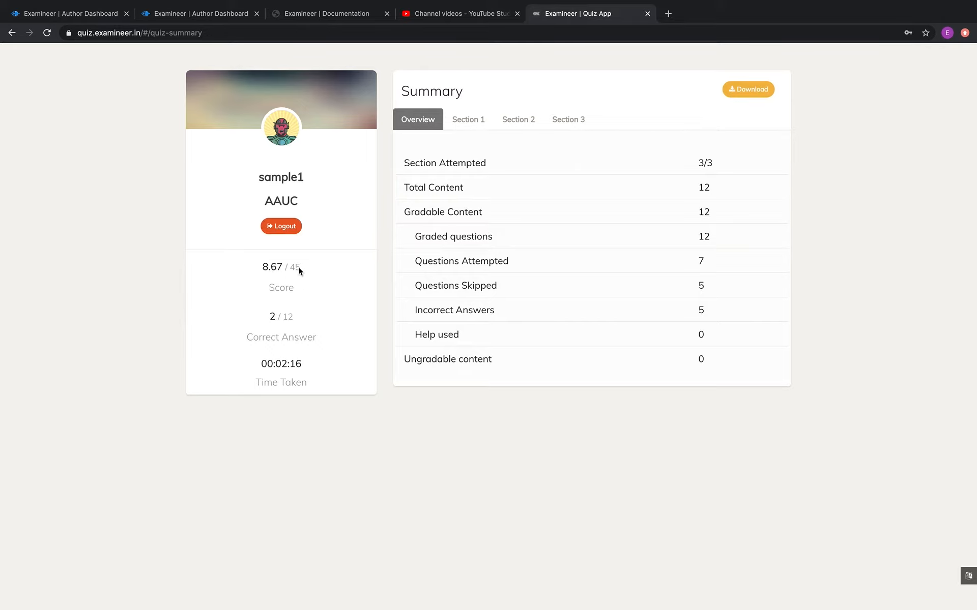
Check the Section 1, 2 and 3 scores (Calculus MCQs 4/20); responses are locked until Aug 01 2020.
click(476, 121)
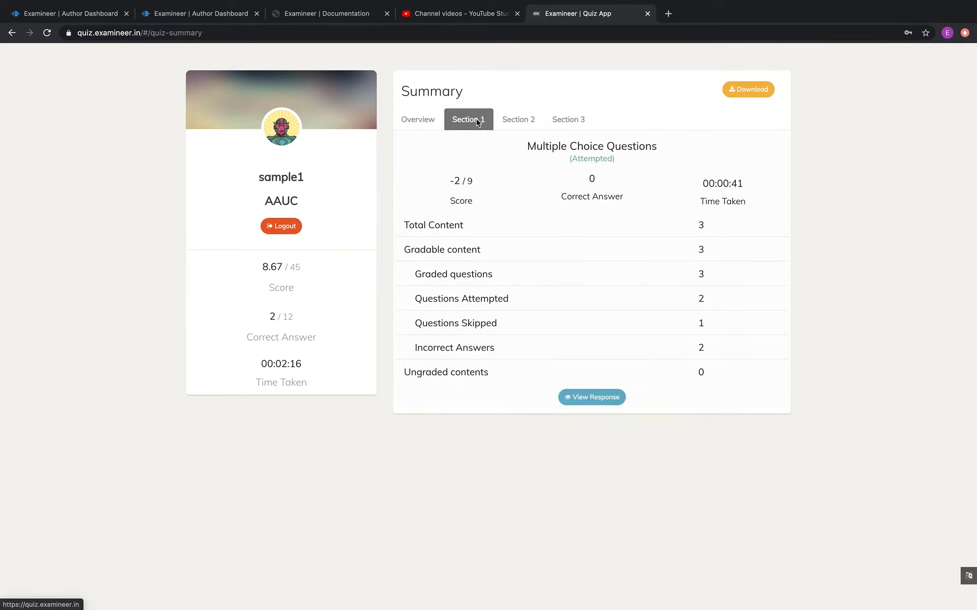
click(527, 118)
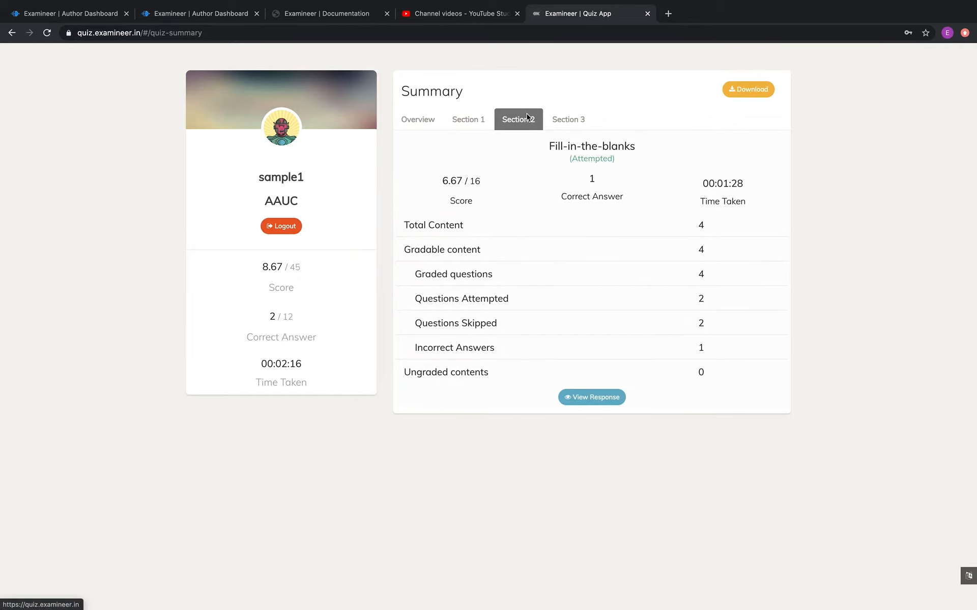
click(579, 119)
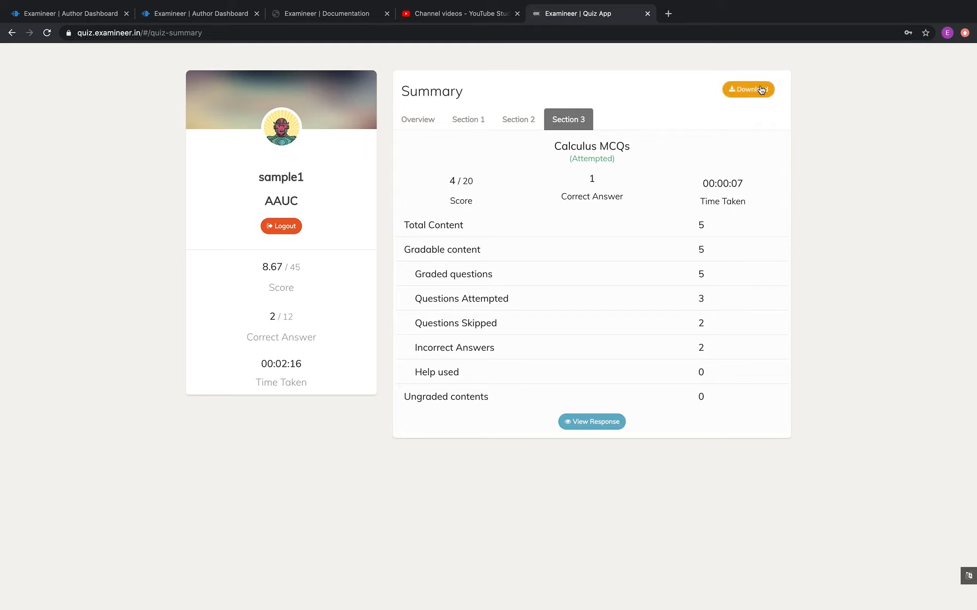
click(593, 424)
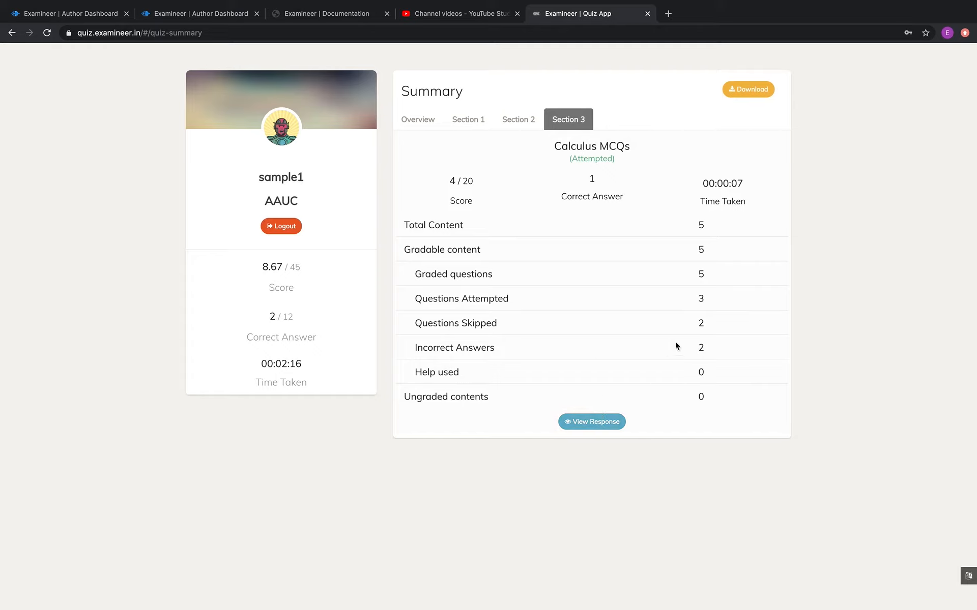
click(597, 426)
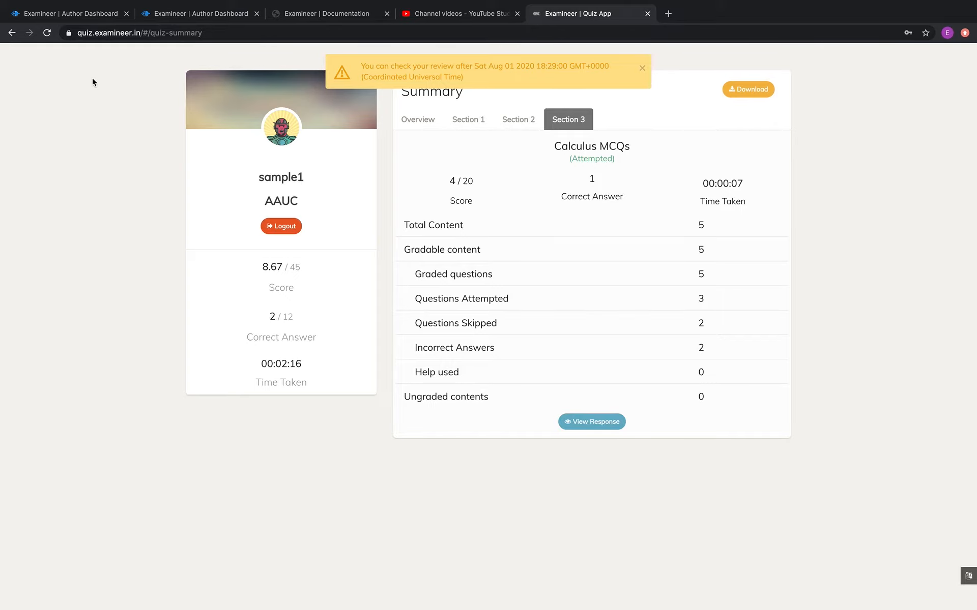
On the Author Dashboard, reopen the test student's activity log to confirm 'Quiz submitted' at 15:37:38.
click(83, 15)
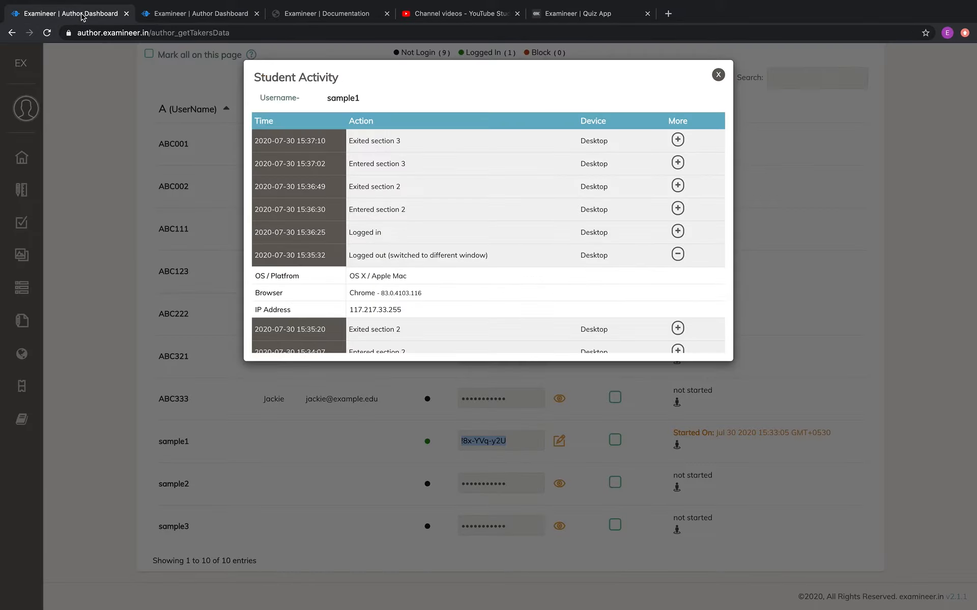
click(718, 74)
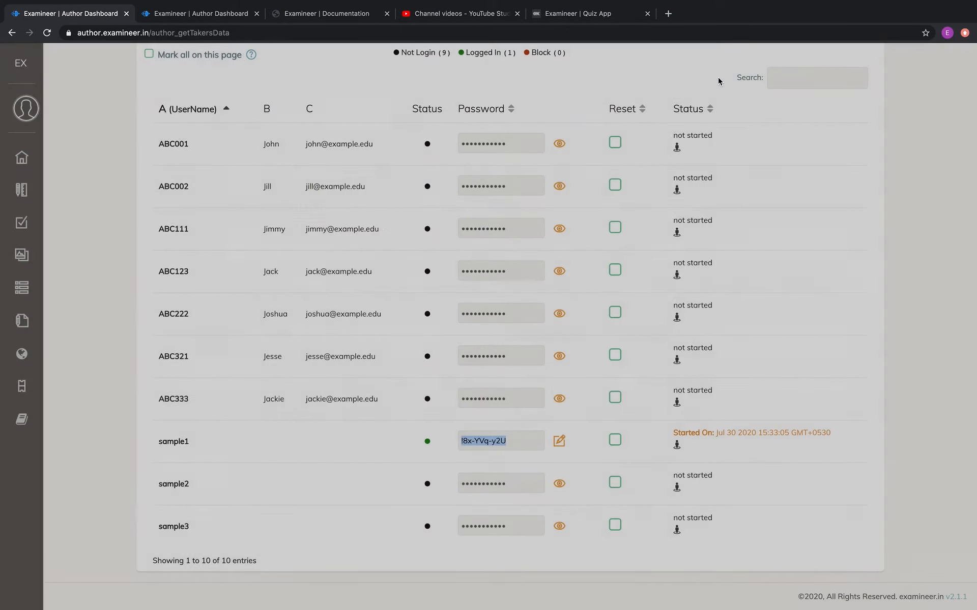
click(677, 445)
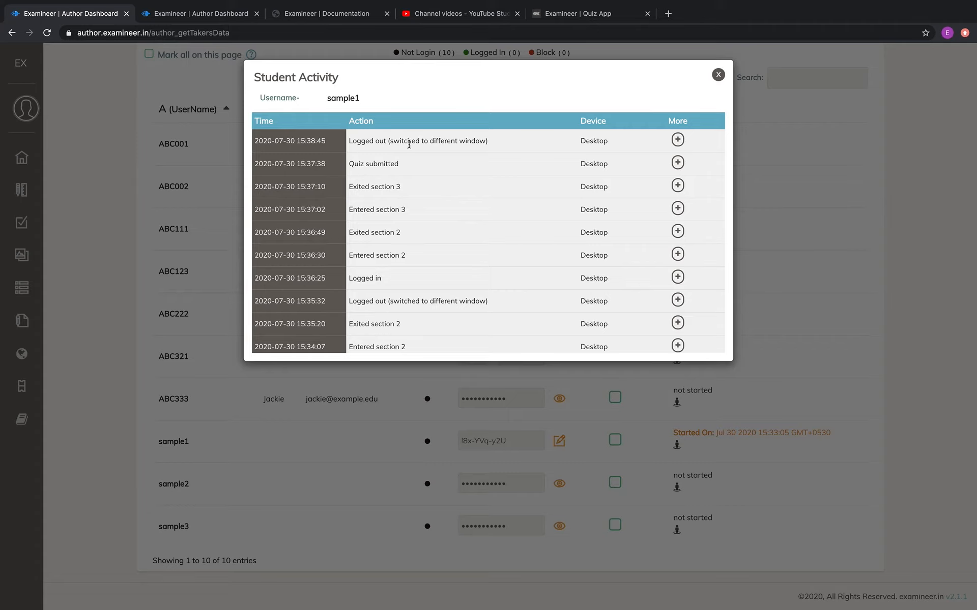
click(718, 74)
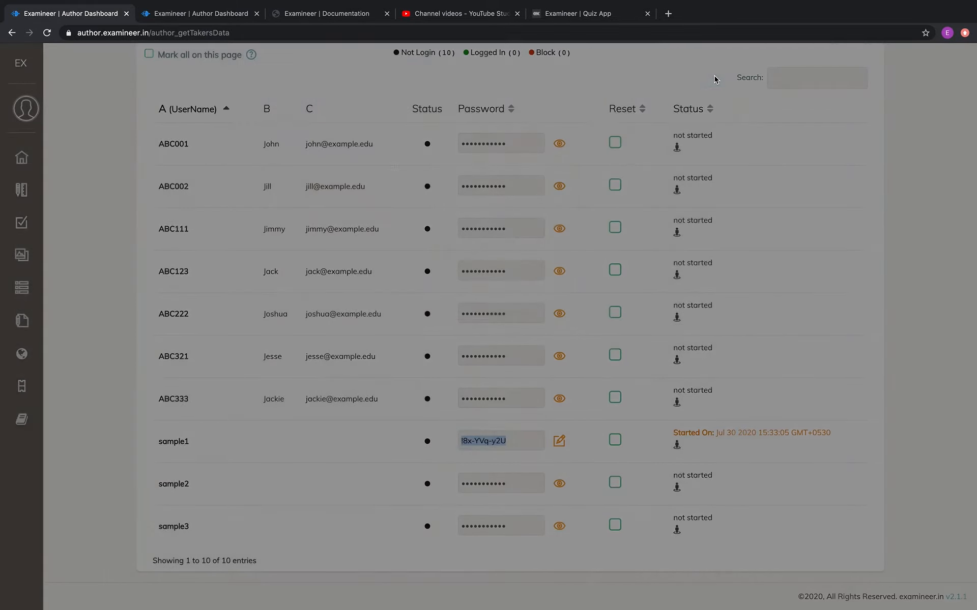
scroll(764, 274, up, 5)
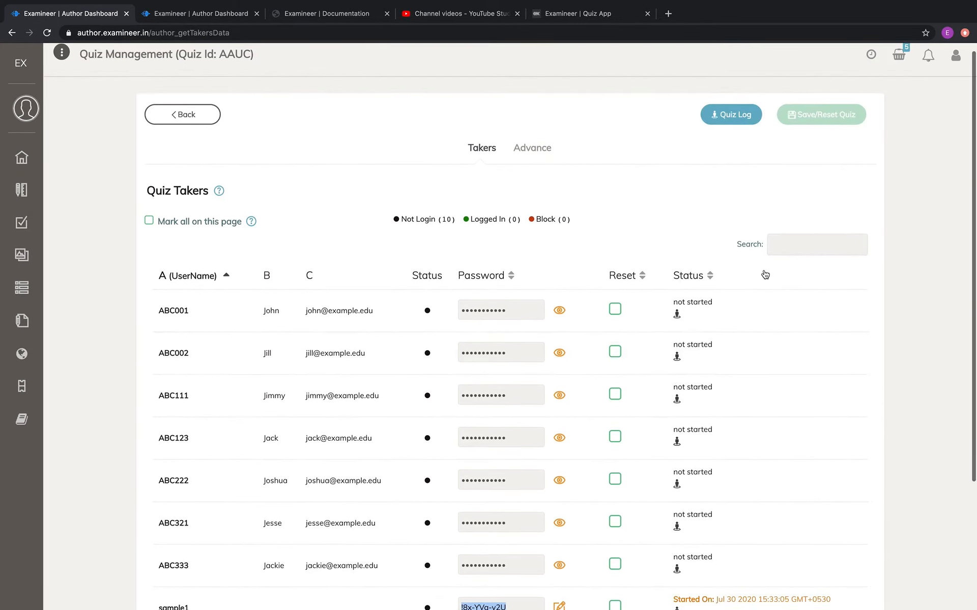
click(740, 126)
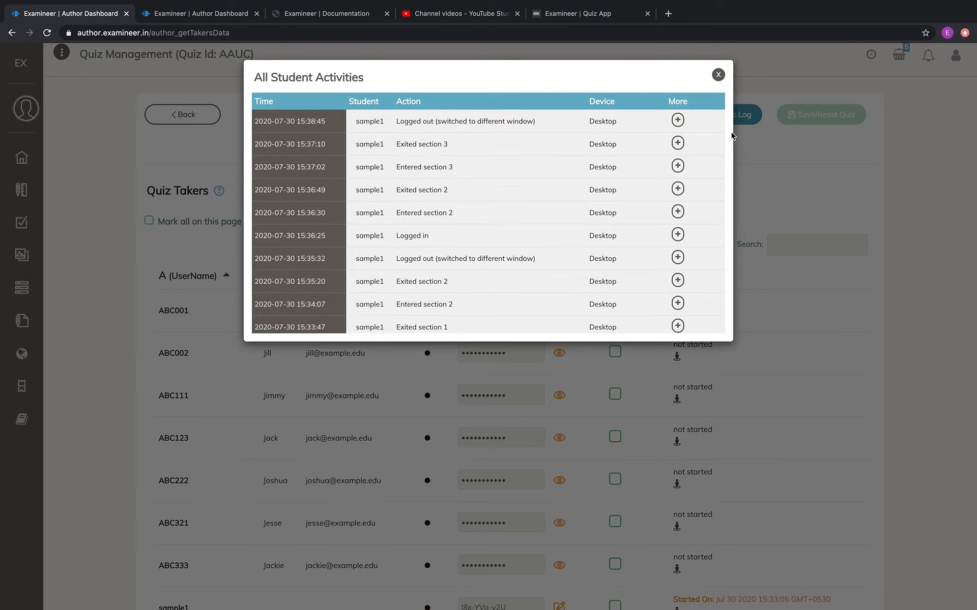
scroll(589, 237, down, 3)
scroll(589, 238, up, 4)
scroll(589, 237, down, 3)
scroll(590, 238, up, 3)
scroll(589, 237, down, 3)
scroll(590, 238, up, 3)
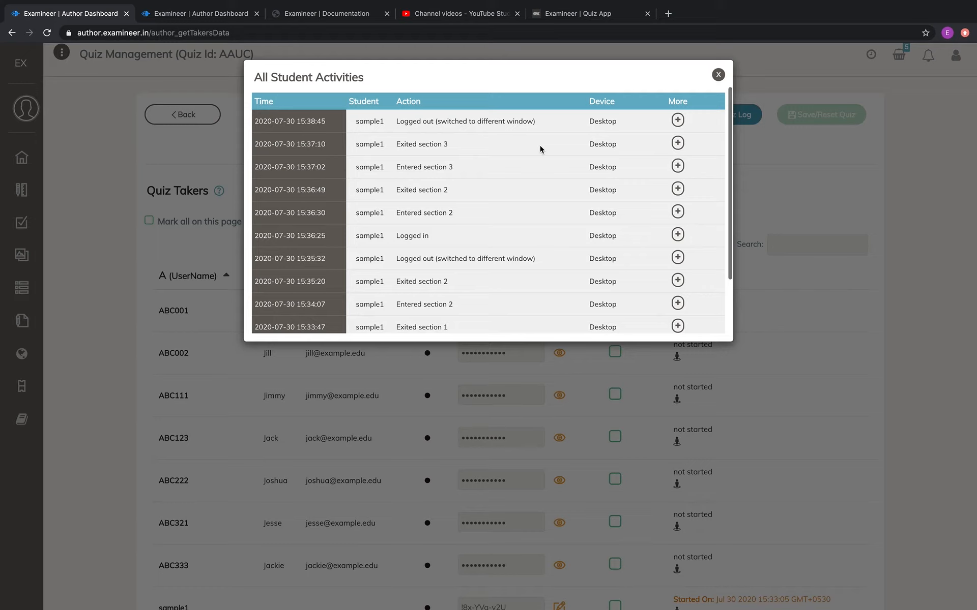
click(678, 120)
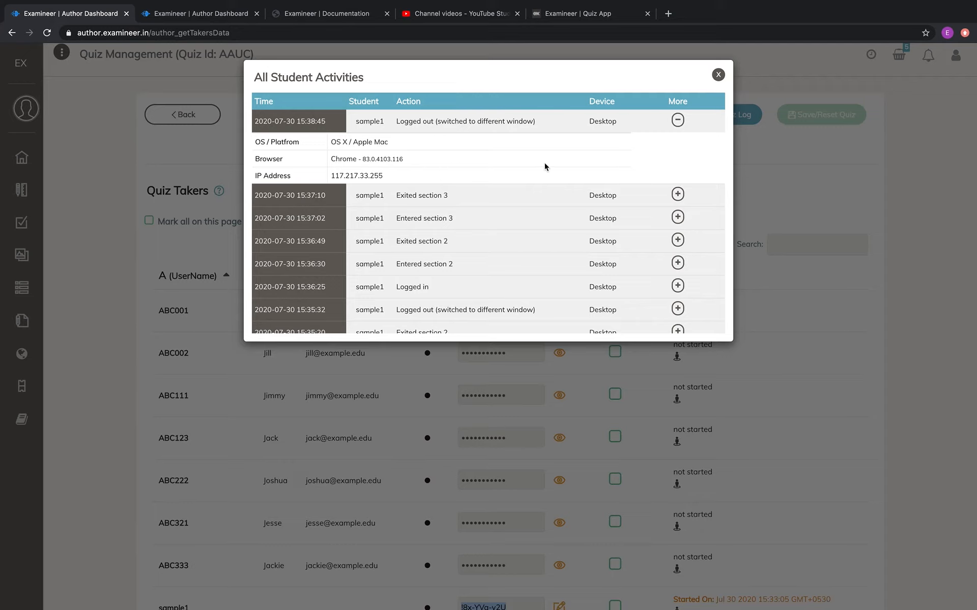
click(716, 76)
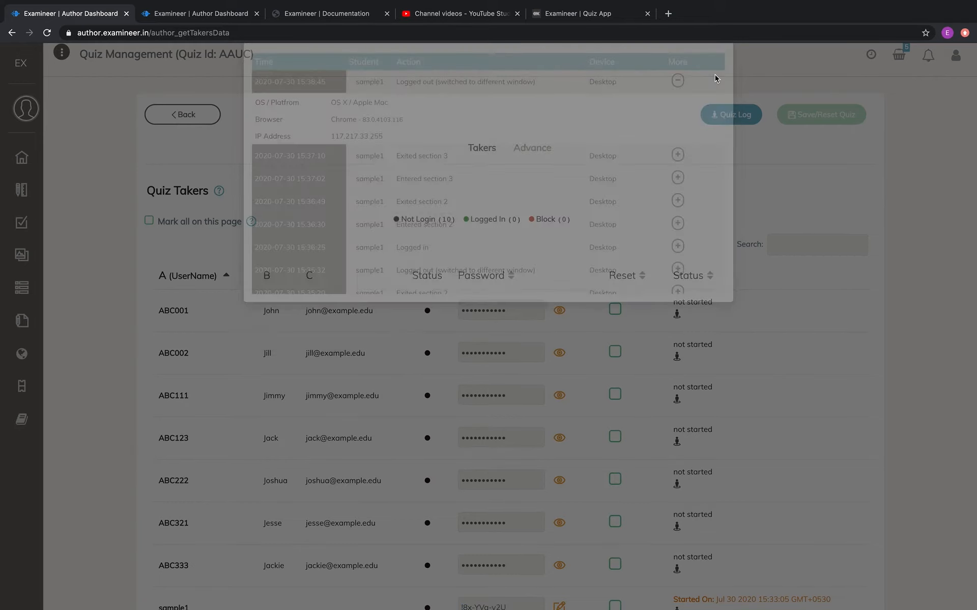
scroll(809, 377, down, 2)
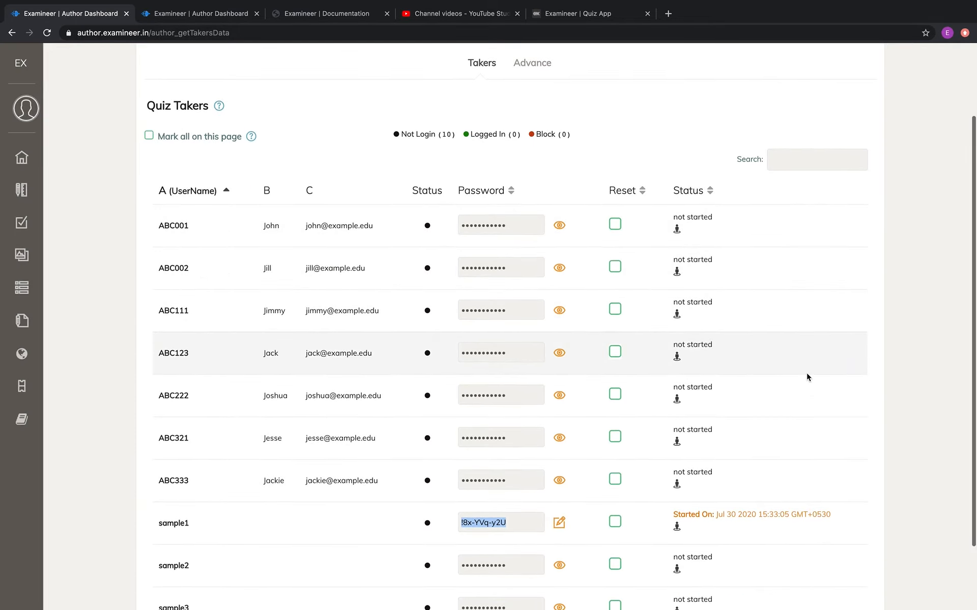
scroll(808, 377, up, 2)
Reload the takers page and open the submitted taker's response summary (8.67 out of 45).
key(super+r)
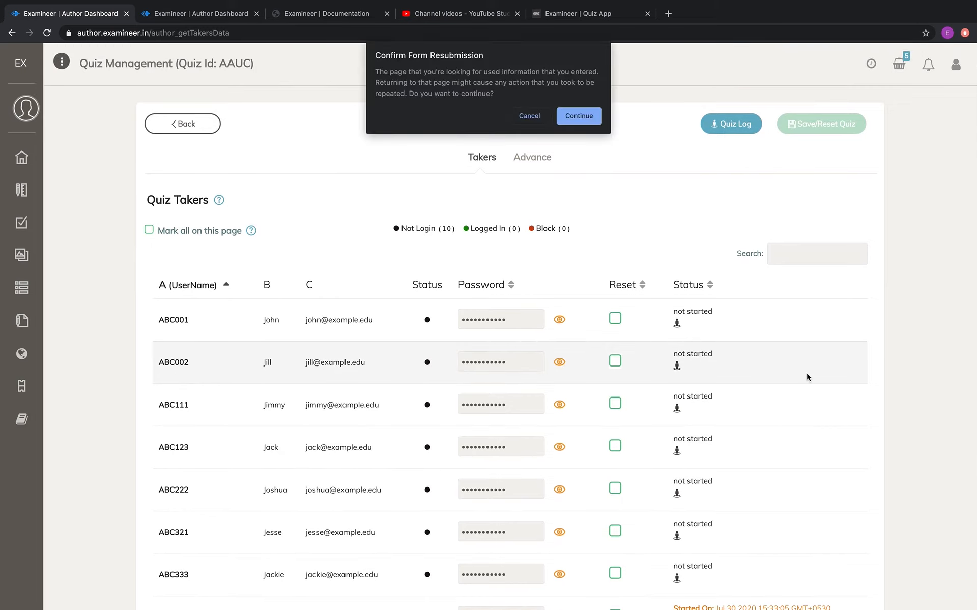
click(590, 113)
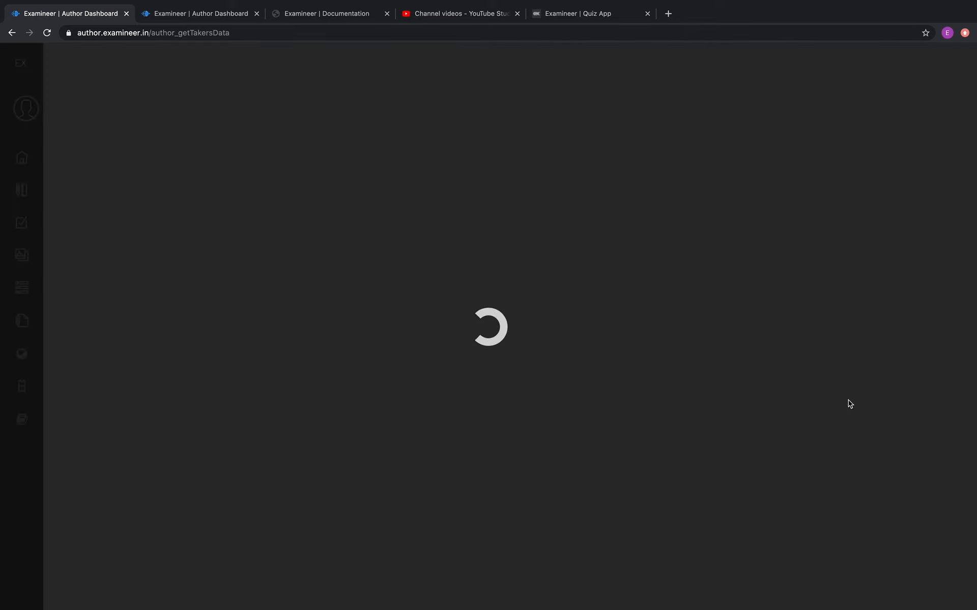
scroll(848, 405, down, 4)
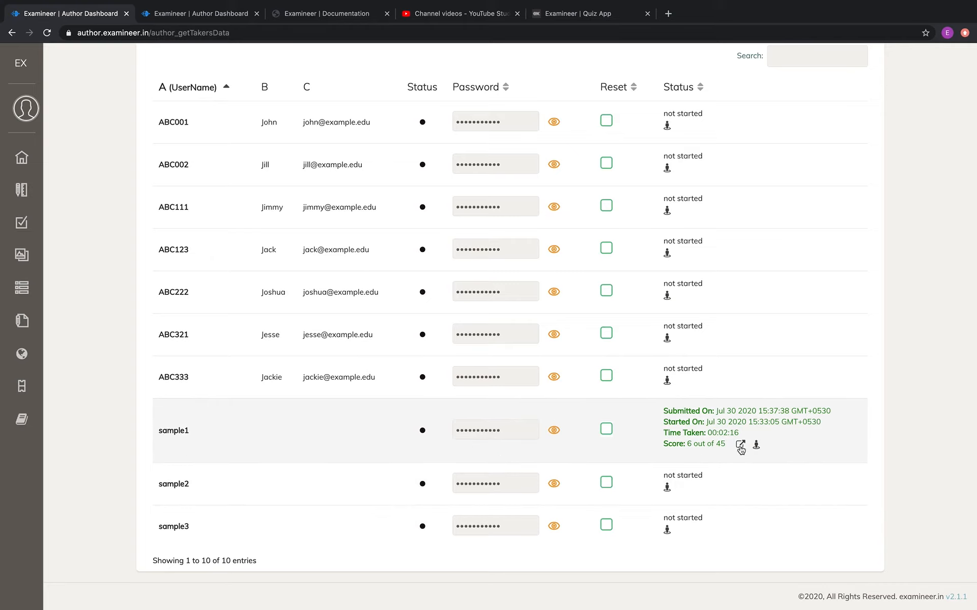
click(740, 447)
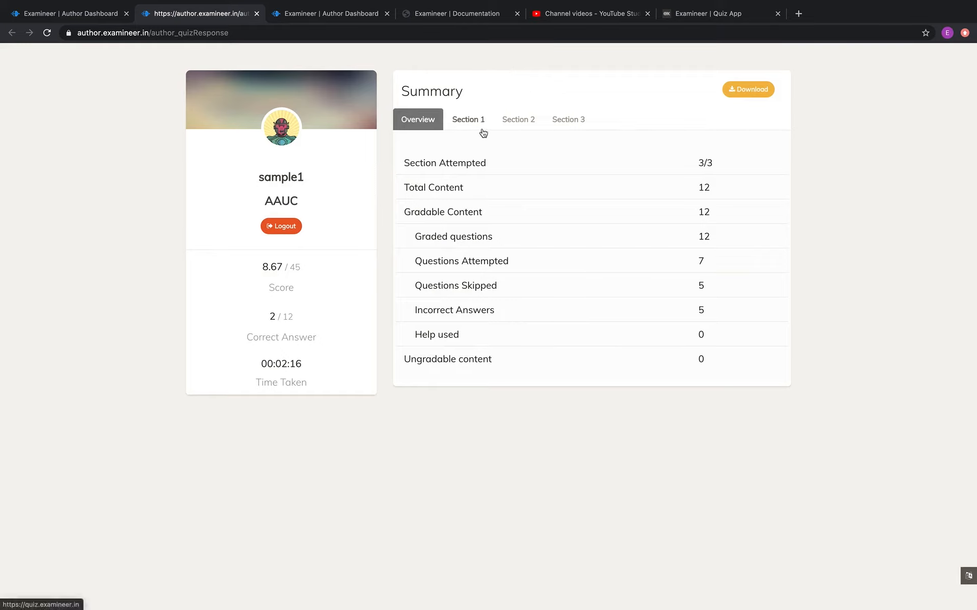
click(255, 15)
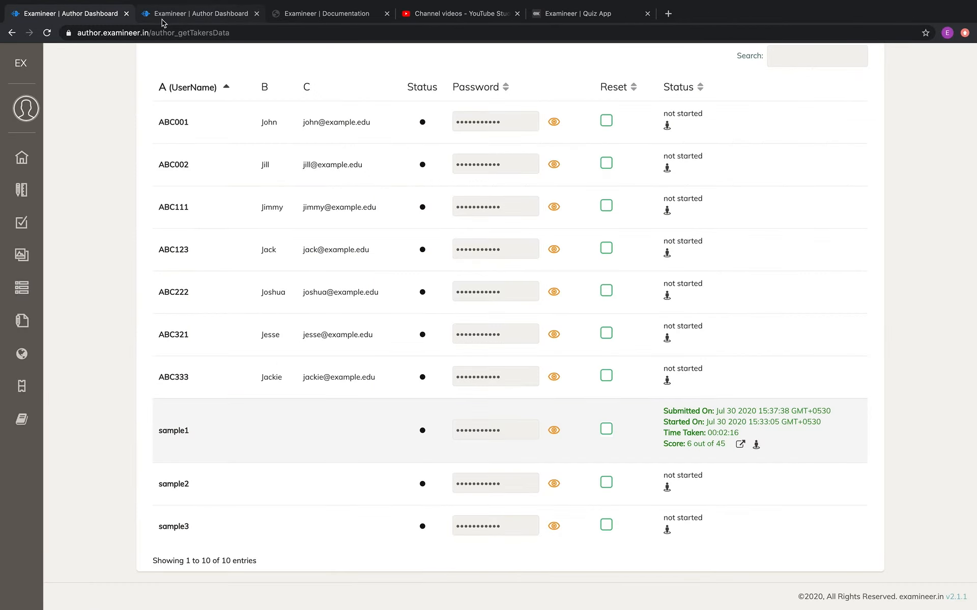
scroll(778, 371, up, 5)
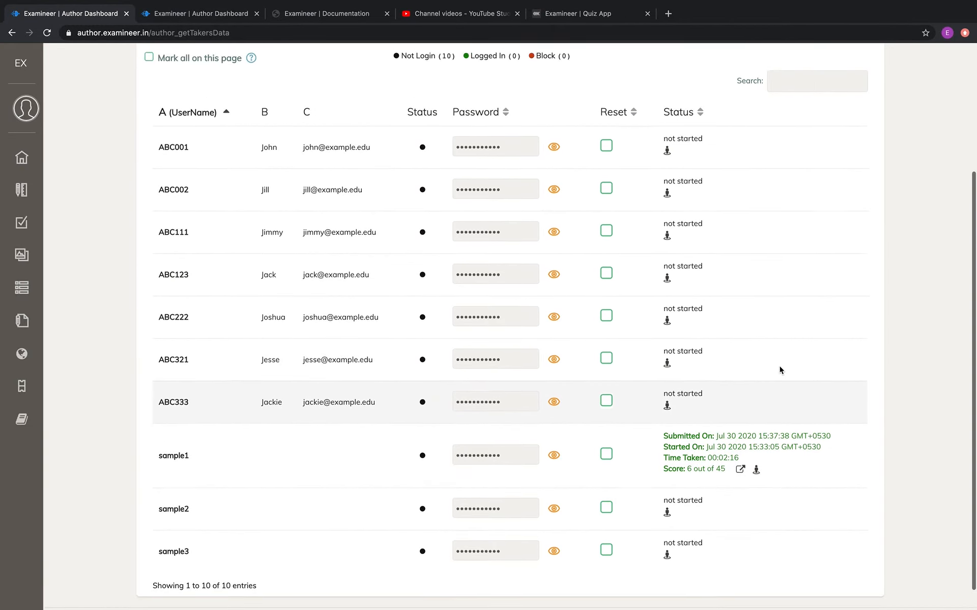
scroll(781, 370, down, 5)
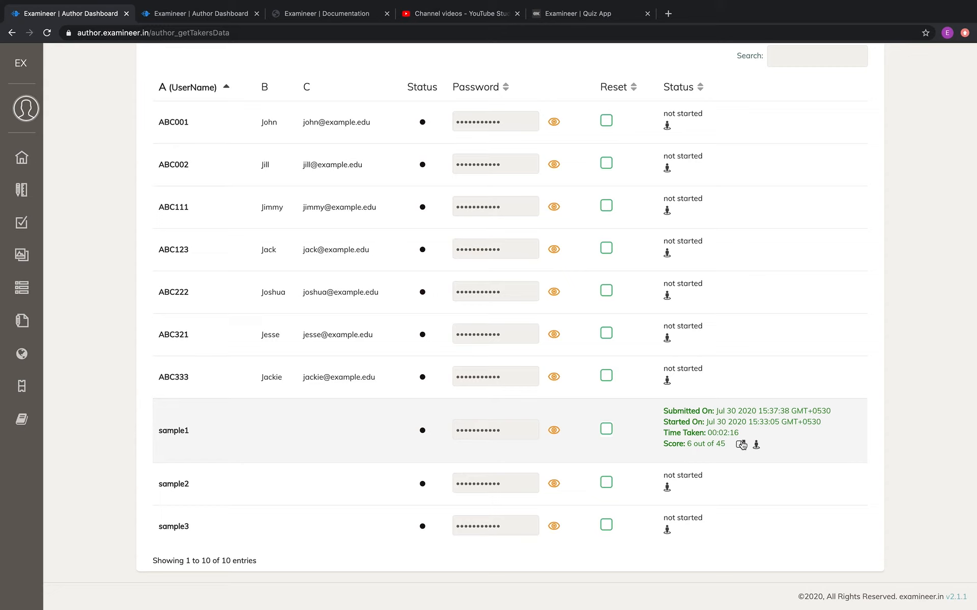
click(740, 444)
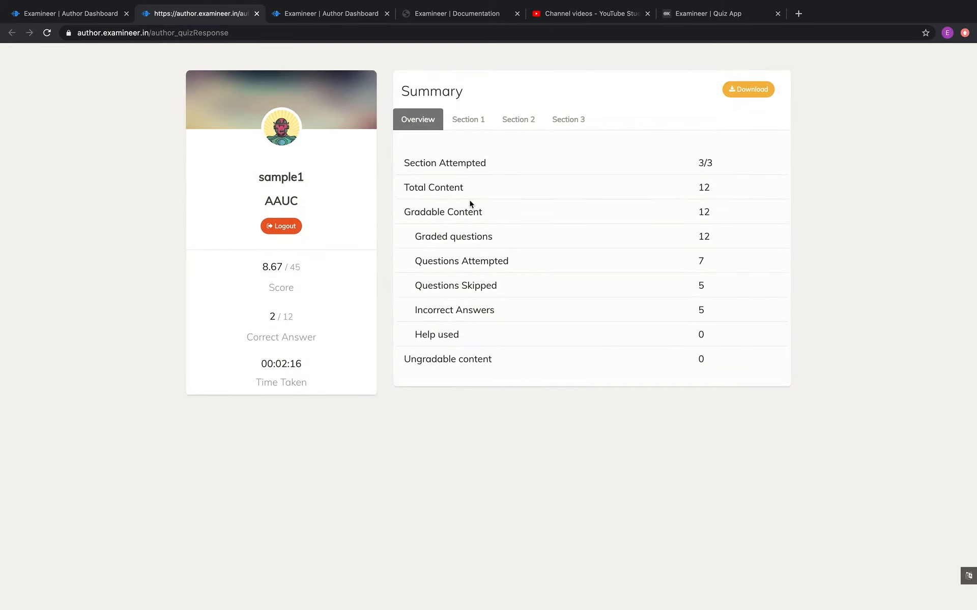
click(478, 125)
click(516, 122)
click(567, 121)
click(512, 121)
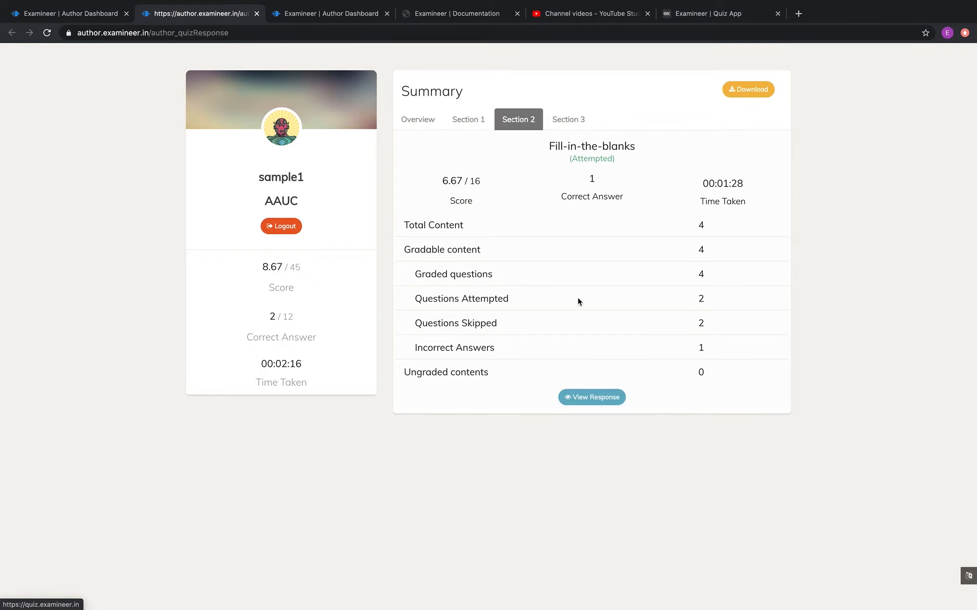
click(596, 399)
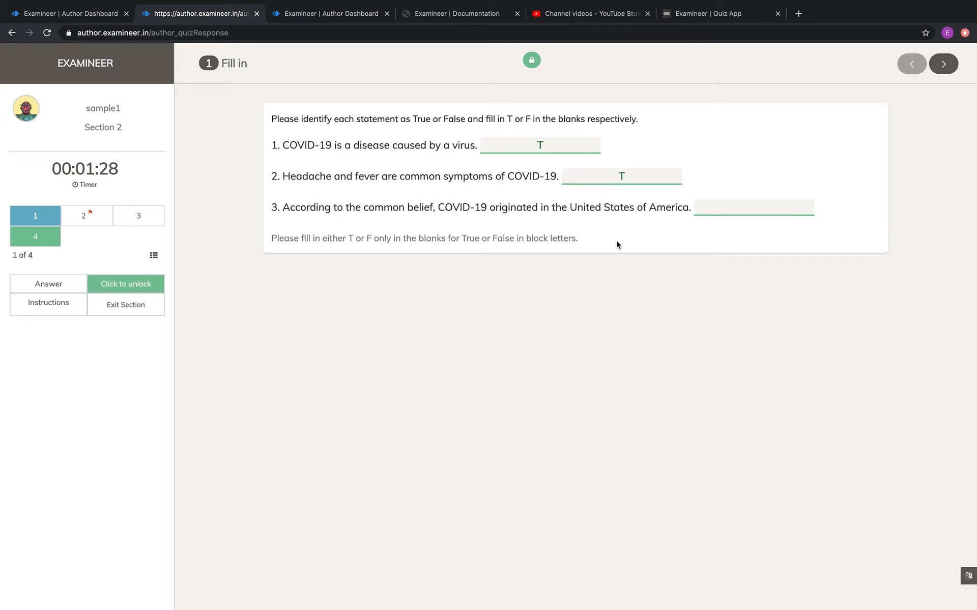
click(98, 211)
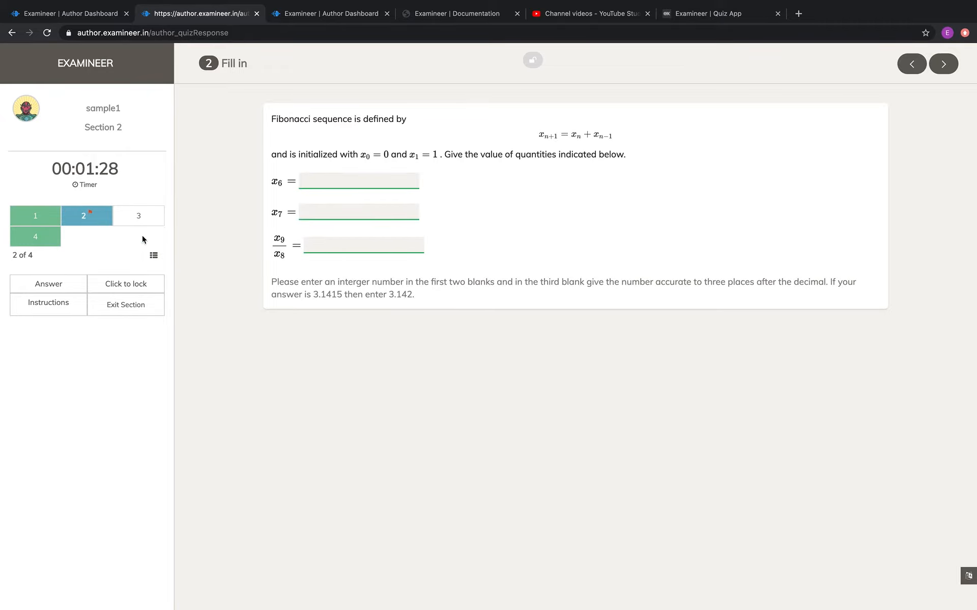
click(35, 216)
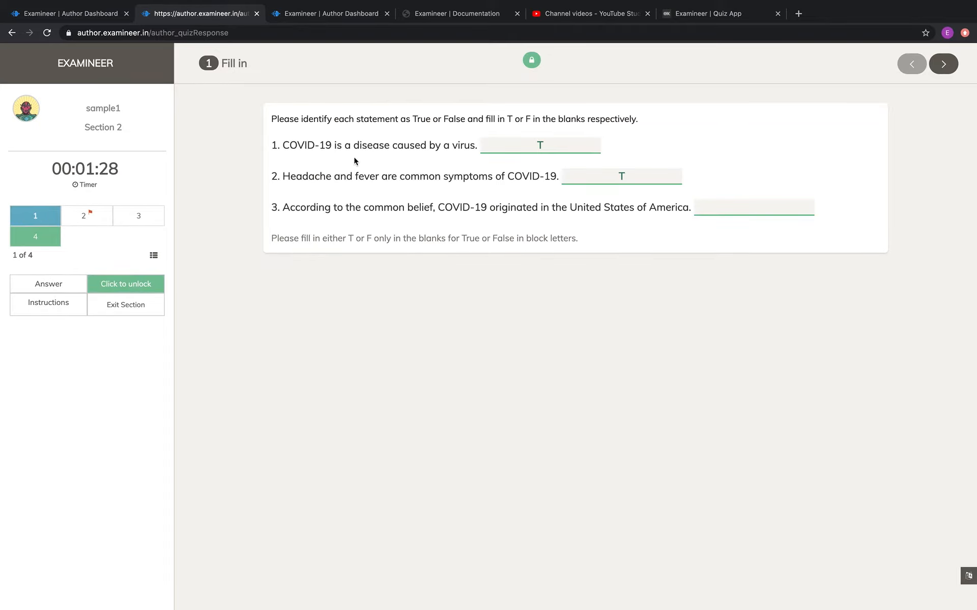
click(49, 284)
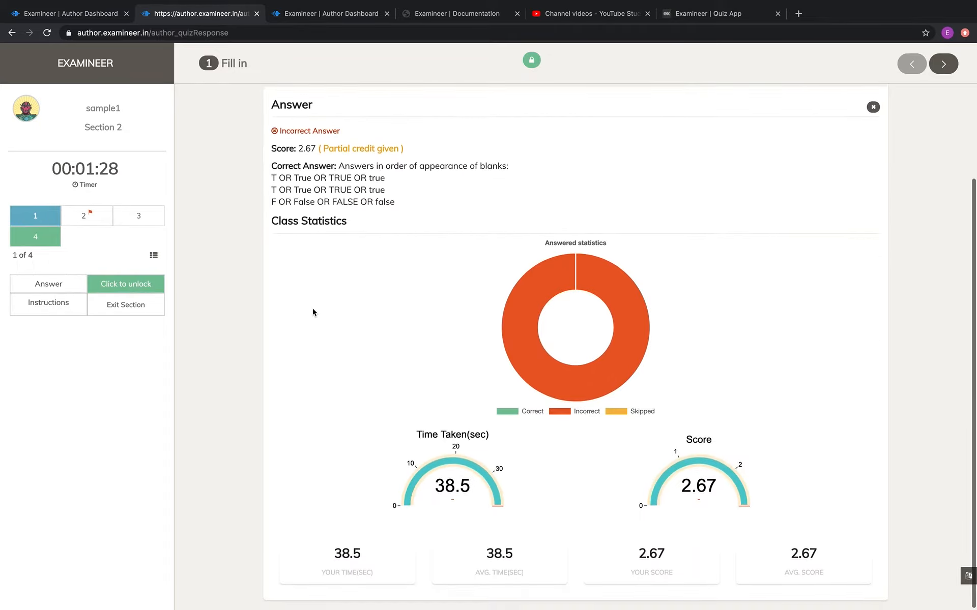
scroll(432, 203, up, 1)
mouse_move(561, 309)
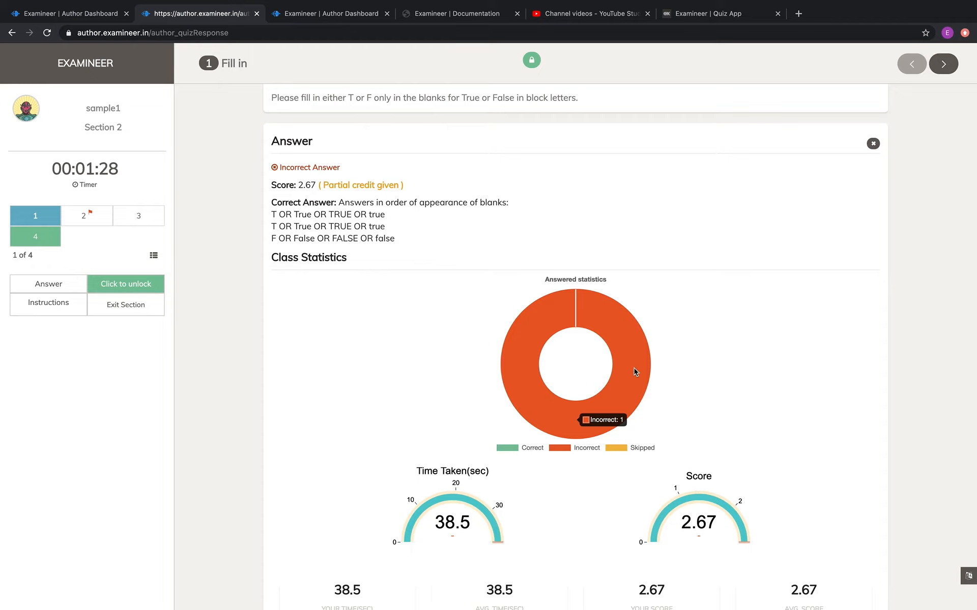
scroll(634, 368, up, 1)
scroll(633, 368, up, 2)
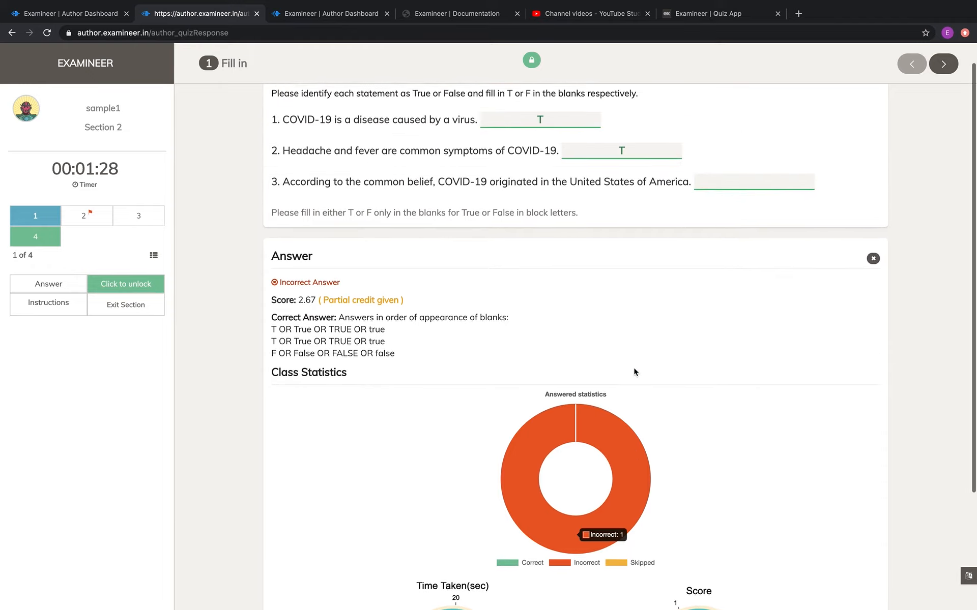
scroll(633, 368, up, 1)
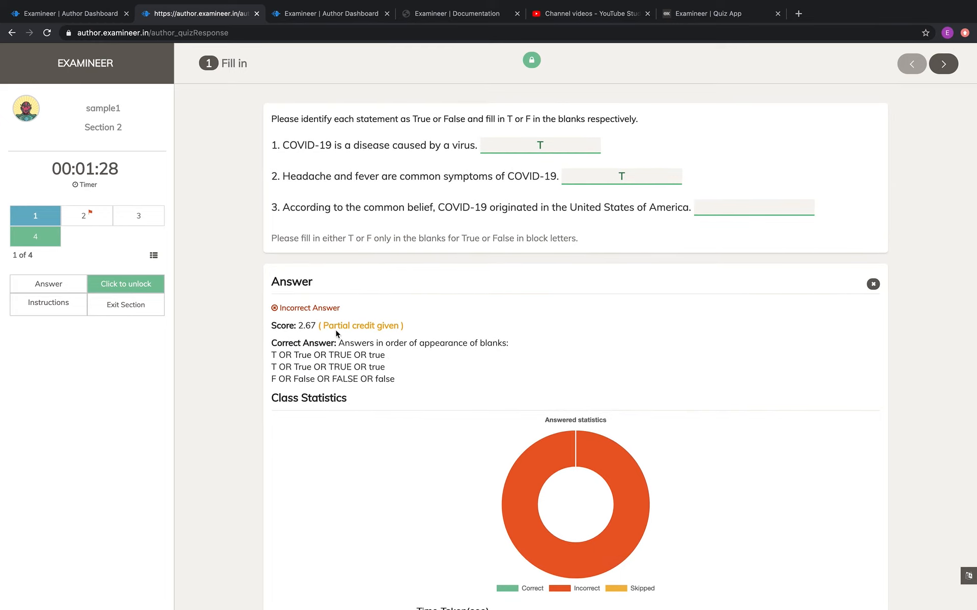
scroll(435, 344, down, 5)
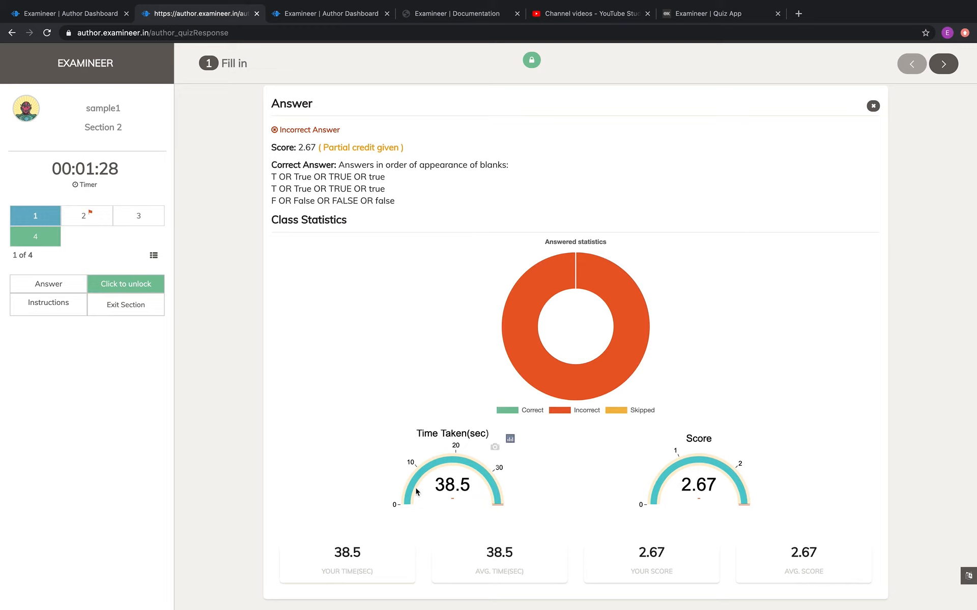
scroll(682, 415, up, 5)
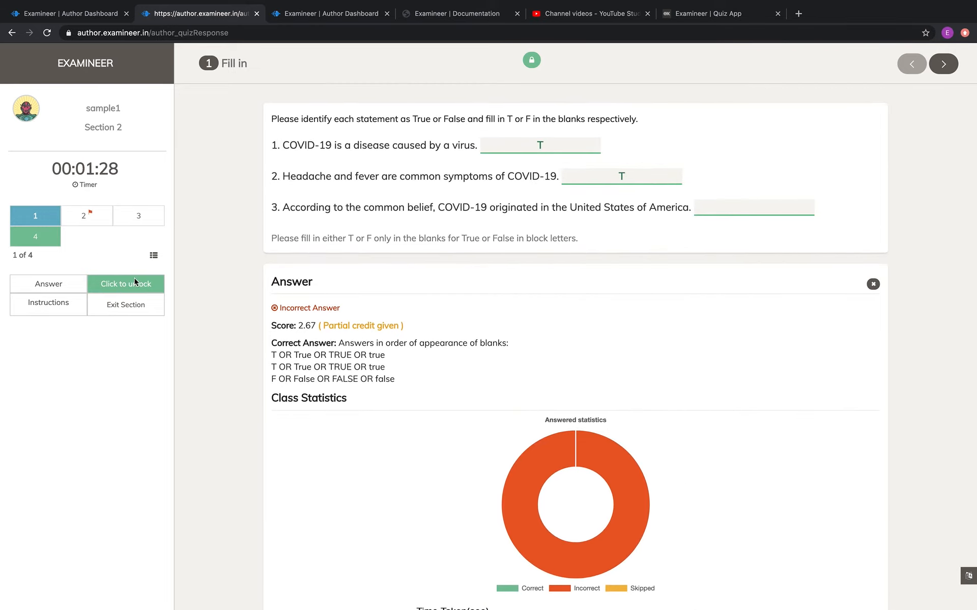
click(129, 309)
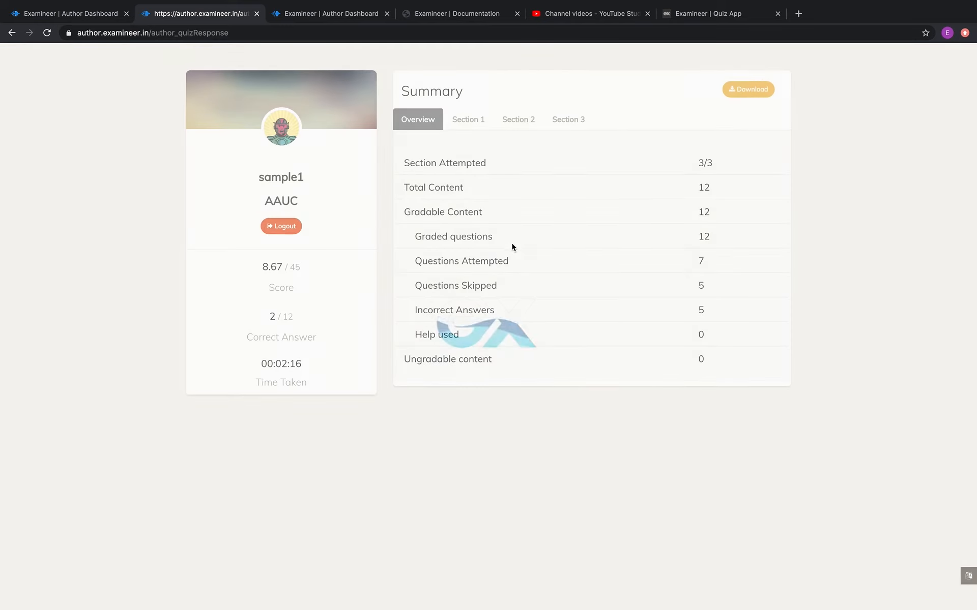
Review the taker's Section 3 Calculus MCQs statistics and responses, then close the response page.
click(572, 125)
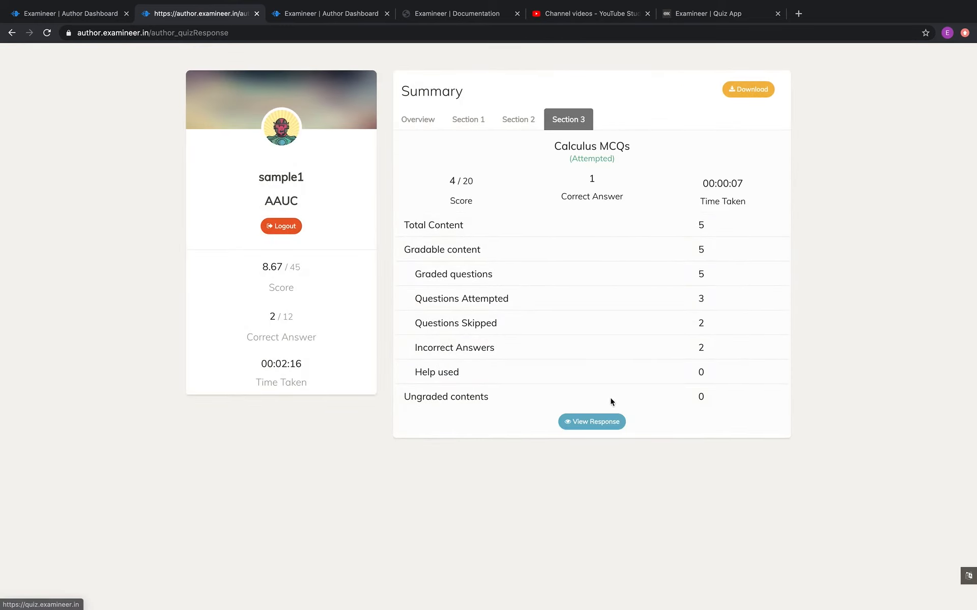
click(603, 424)
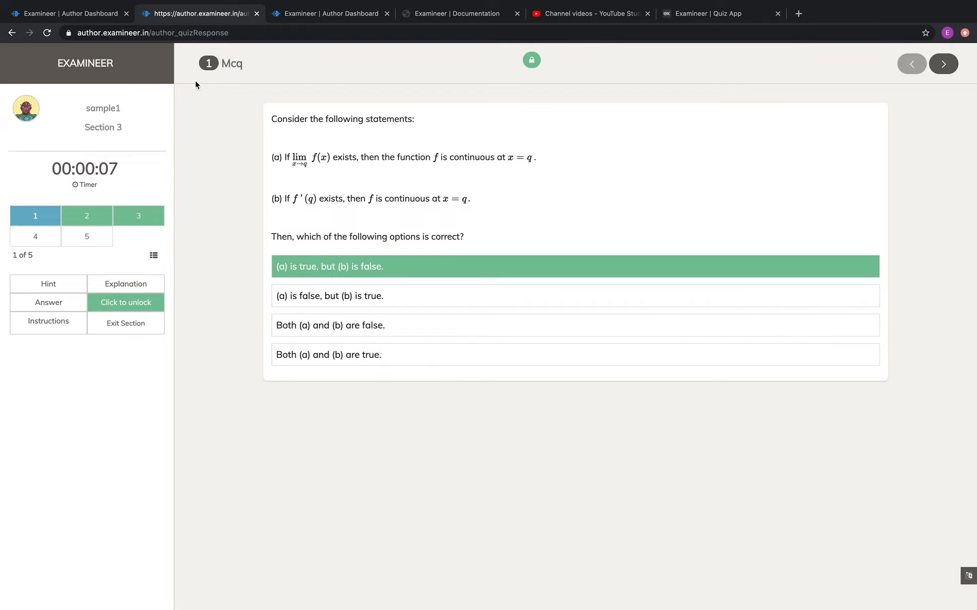
click(257, 13)
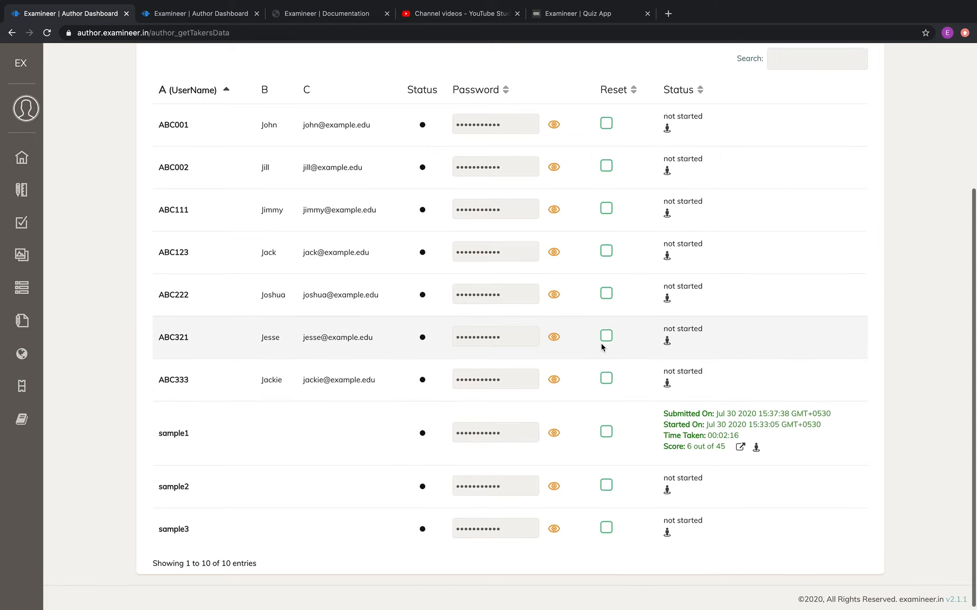
Look over the AAUC quiz's Advance settings, then go back to its Quiz Settings page.
scroll(602, 345, up, 4)
scroll(603, 351, up, 1)
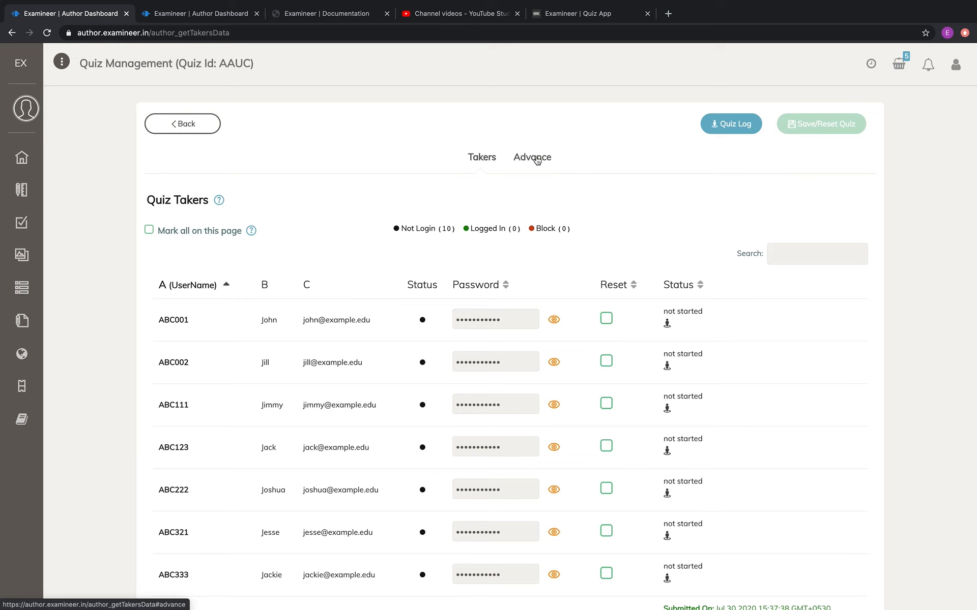
click(534, 158)
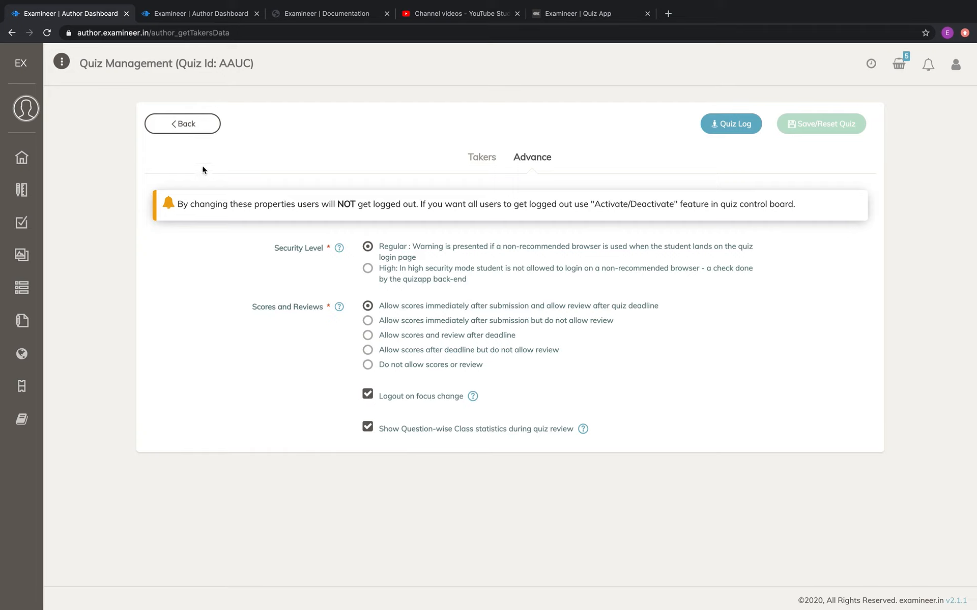
click(194, 130)
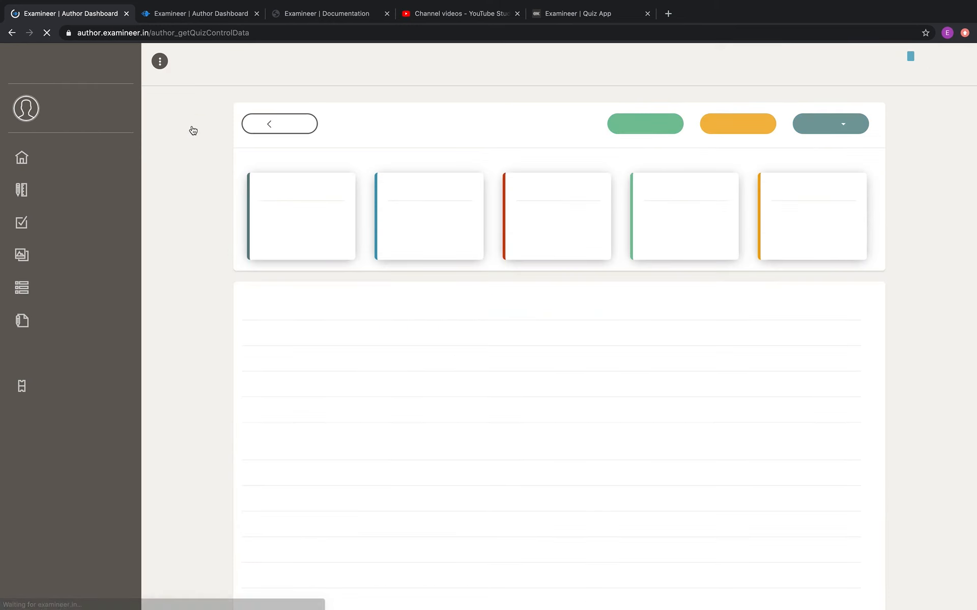
Choose Login Credentials (pdf) from the quiz's More actions list.
click(843, 125)
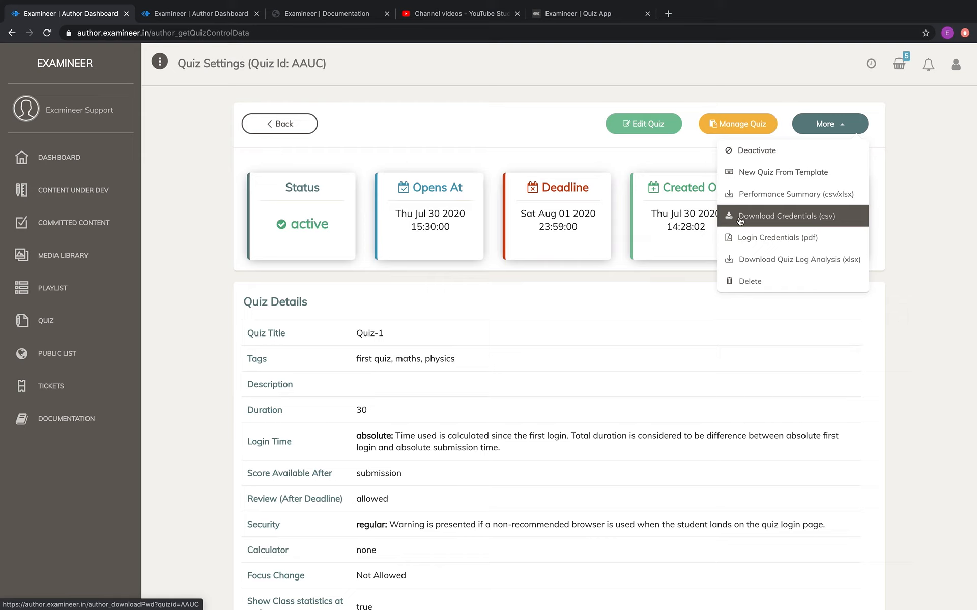
click(794, 243)
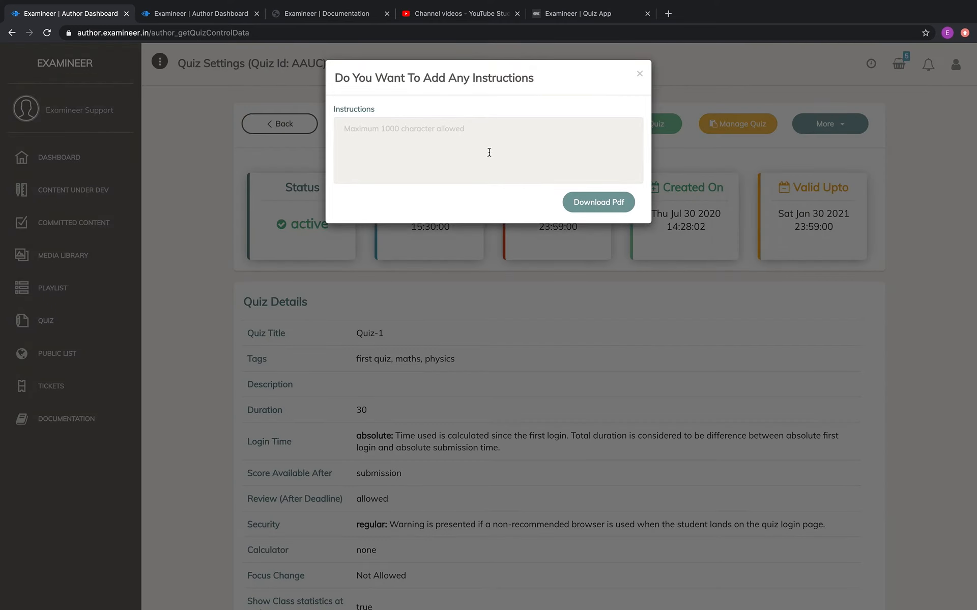
Dismiss the Login Credentials instructions prompt and close the reopened More actions list.
click(640, 76)
click(826, 124)
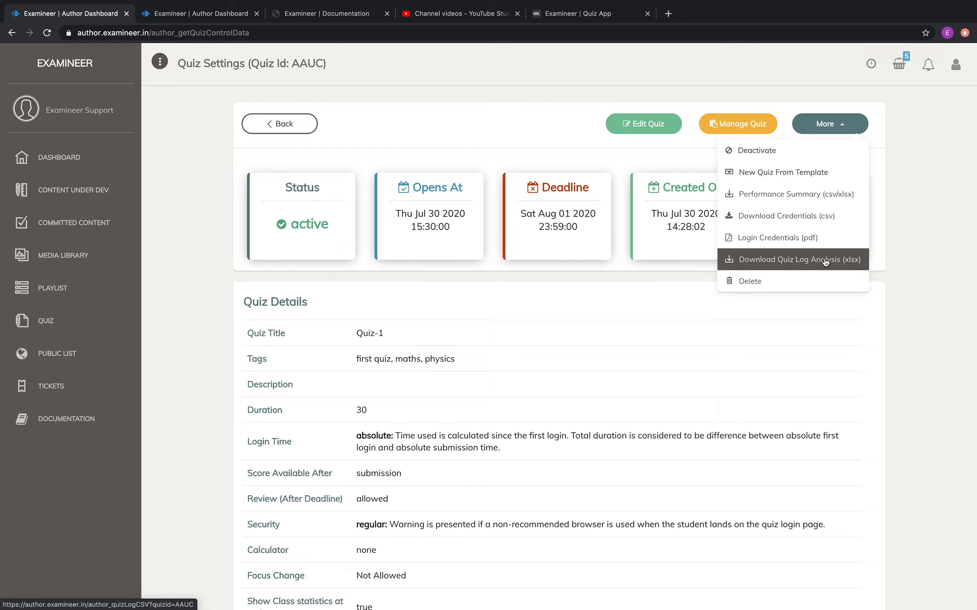
click(666, 341)
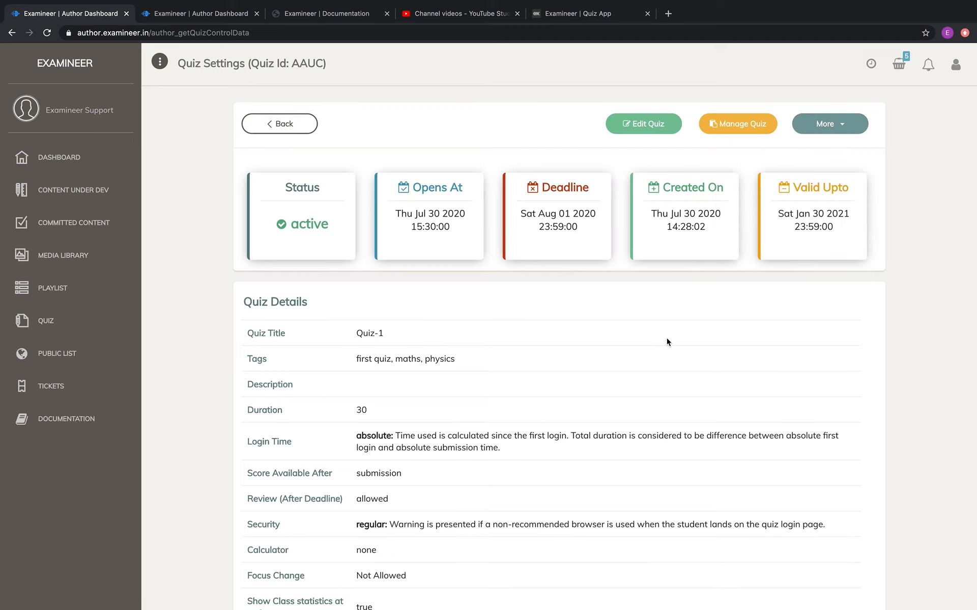